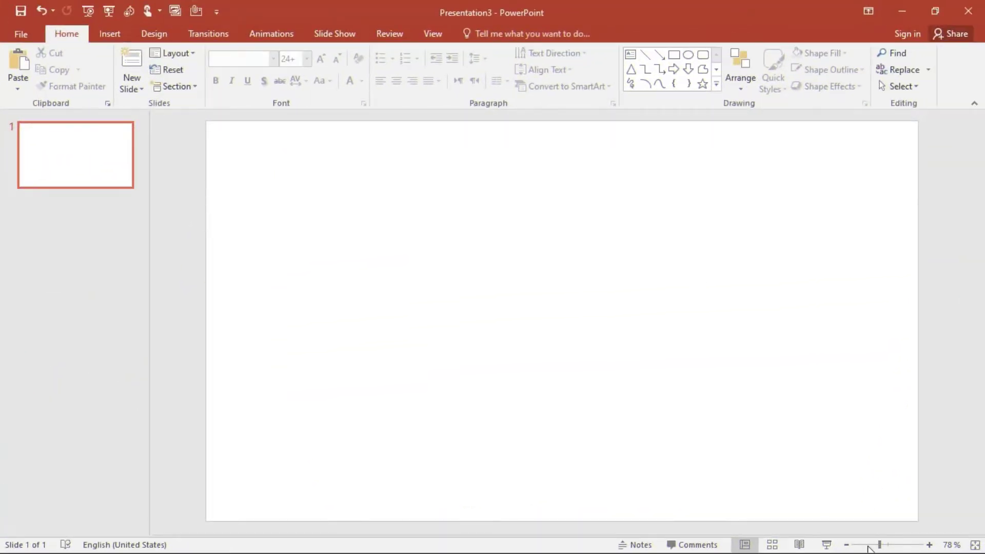
Step: Fit the slide in view and give its background a solid Black fill through Format Background
{"action": "left_click", "coordinate": [867, 545]}
{"action": "right_click", "coordinate": [613, 343]}
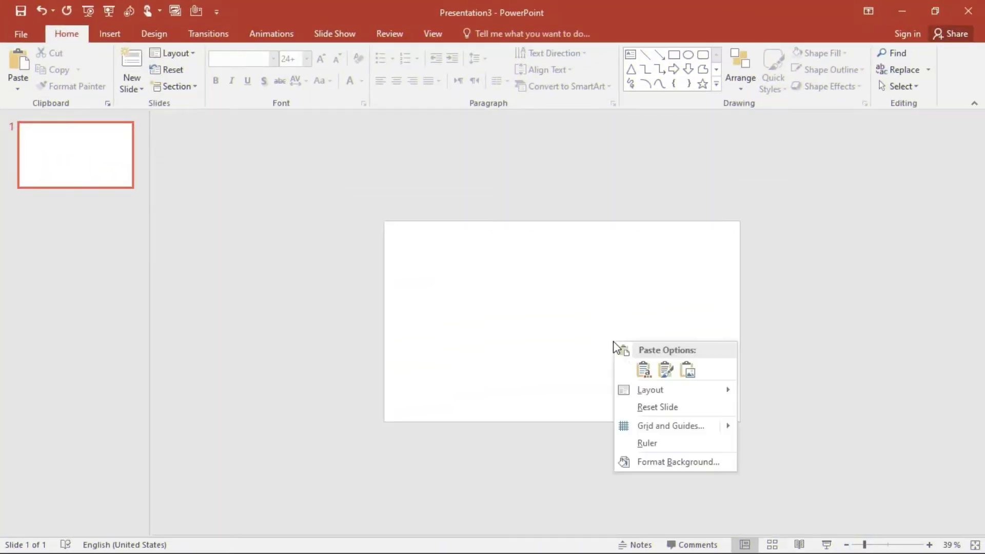
{"action": "left_click", "coordinate": [664, 461]}
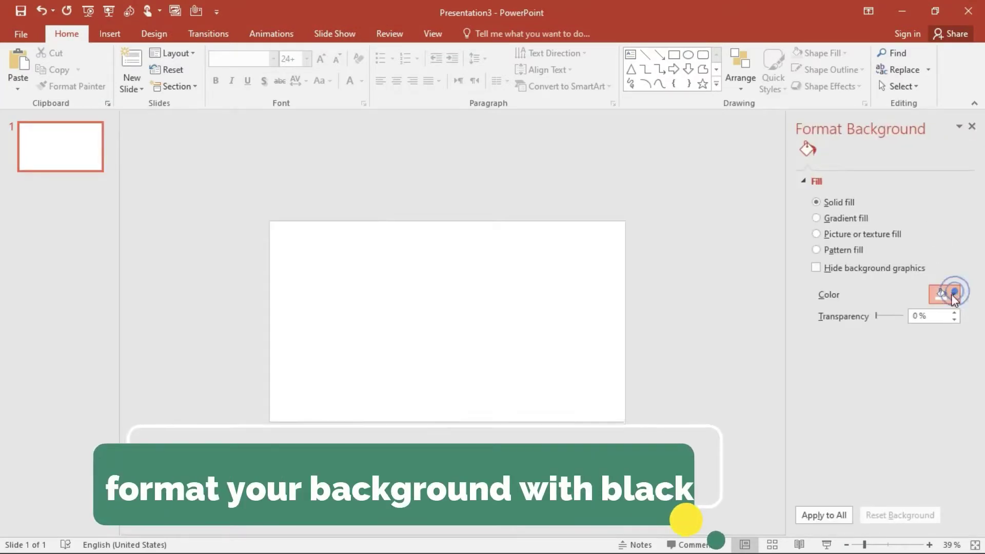
{"action": "left_click", "coordinate": [953, 293]}
{"action": "left_click", "coordinate": [876, 342]}
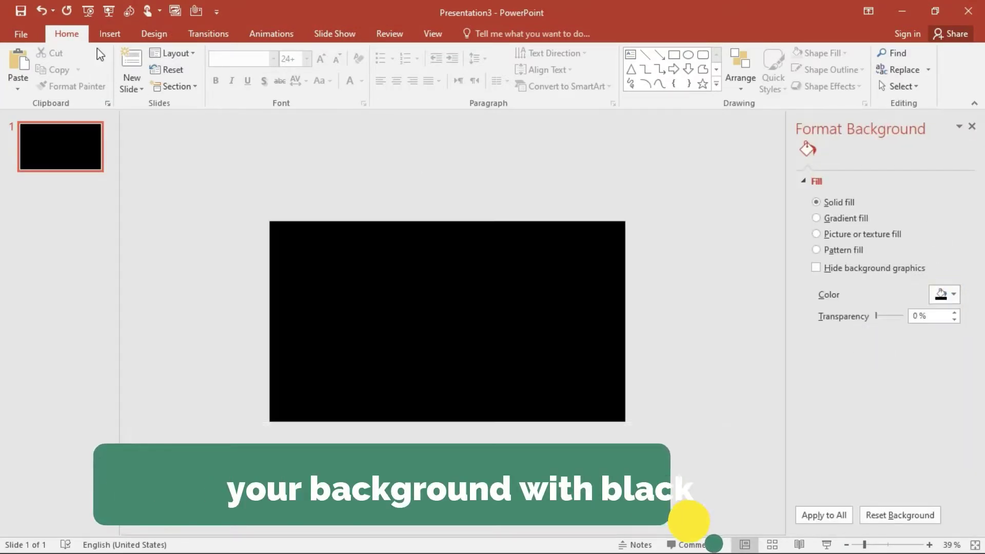
{"action": "left_click", "coordinate": [109, 33]}
Step: Draw a text box across the upper slide and type 'Office school'
{"action": "left_click", "coordinate": [238, 65]}
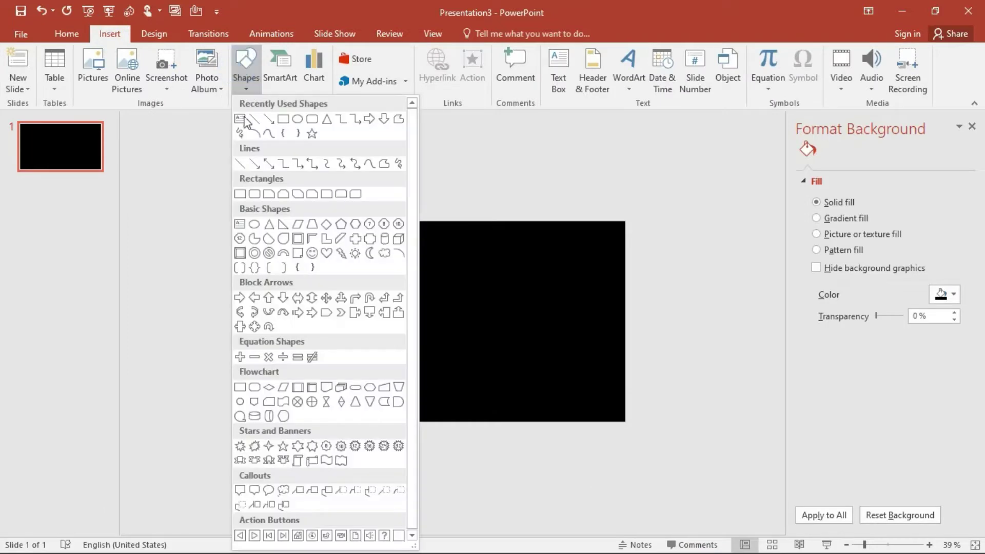
{"action": "left_click", "coordinate": [243, 118]}
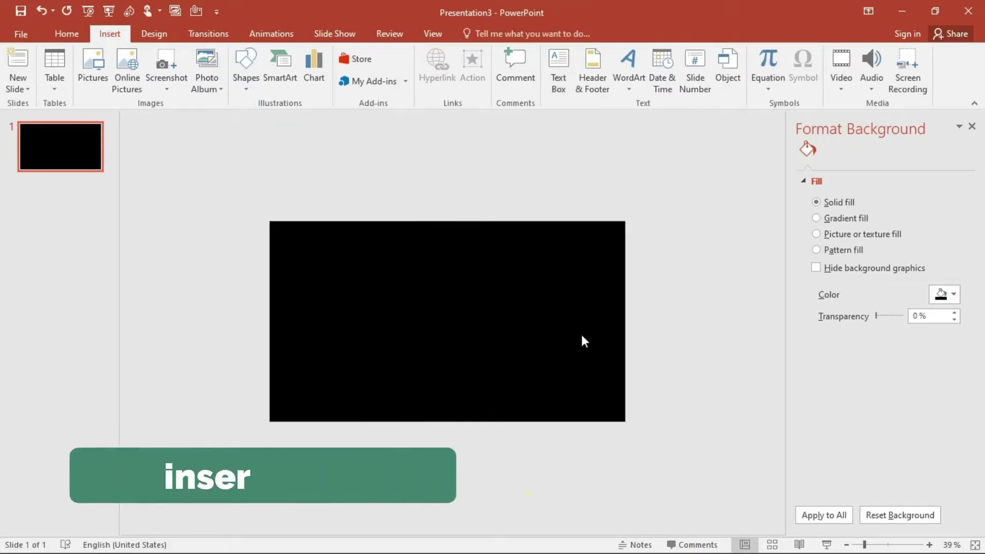
{"action": "left_click_drag", "start_coordinate": [325, 264], "coordinate": [576, 334]}
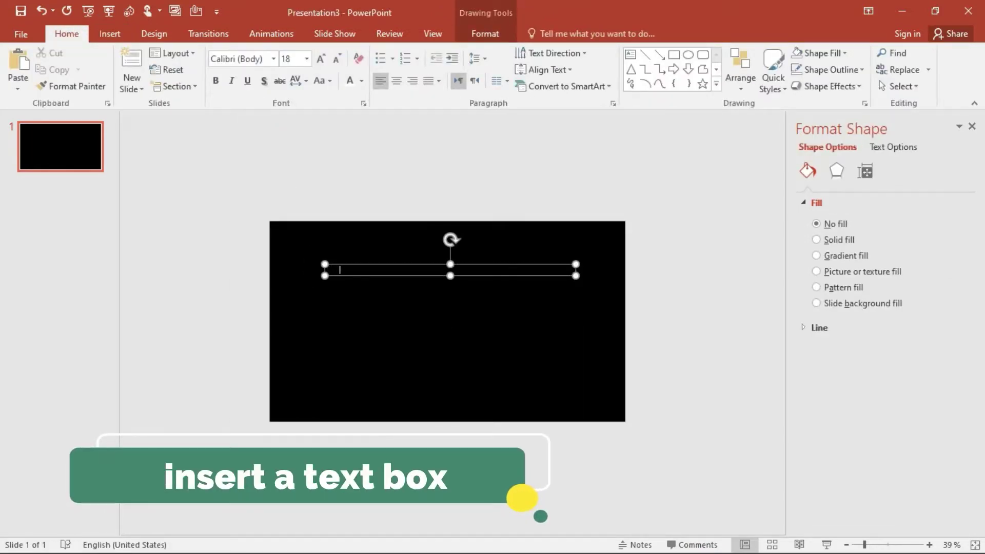
{"action": "type", "text": "school"}
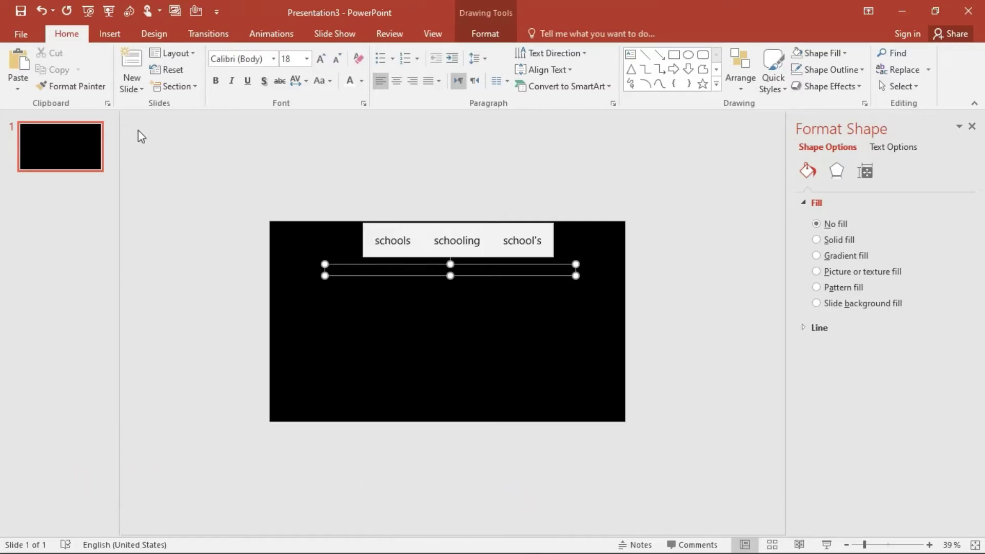
Step: Enlarge the Office school text step by step up to size 166
{"action": "left_click", "coordinate": [325, 59]}
{"action": "left_click", "coordinate": [341, 268]}
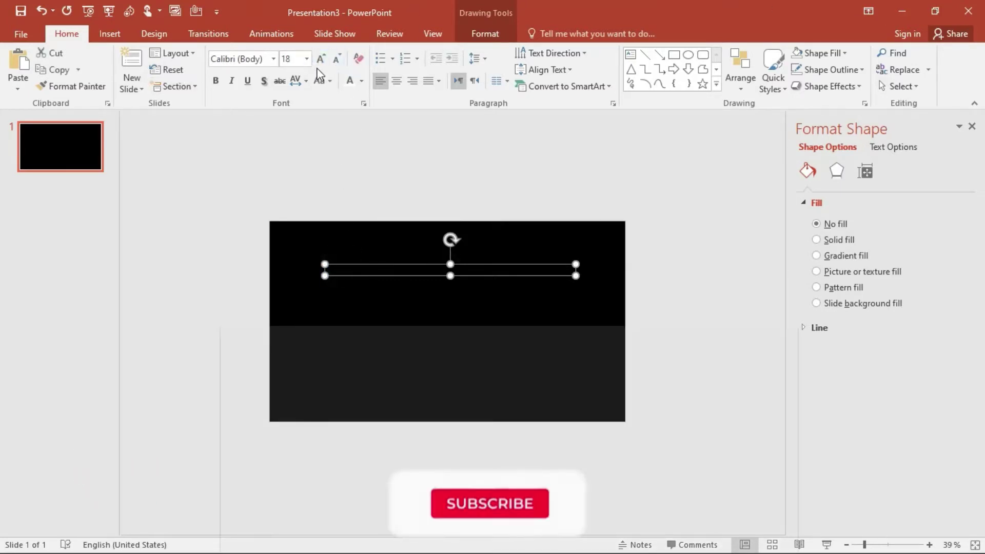
{"action": "left_click", "coordinate": [320, 59]}
{"action": "left_click", "coordinate": [320, 59]}
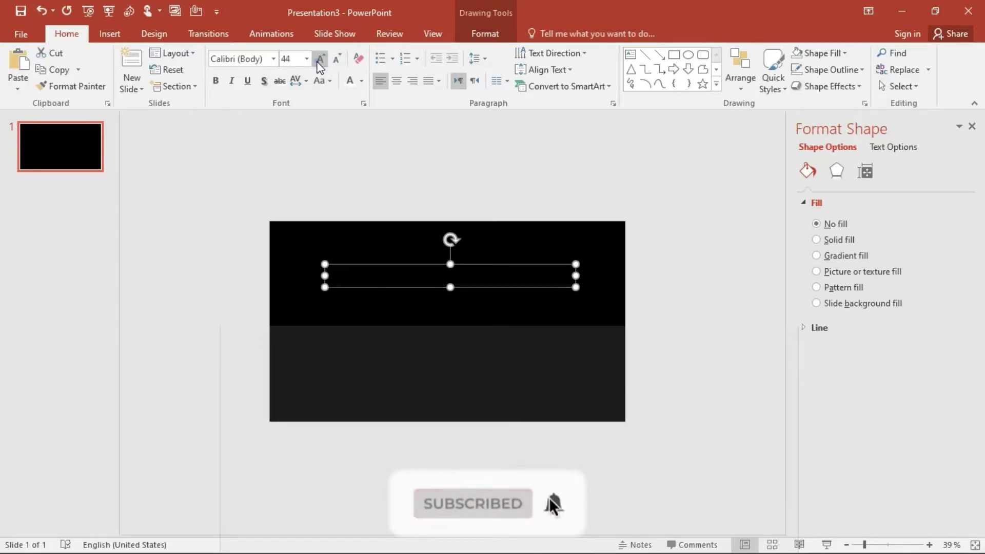
{"action": "left_click", "coordinate": [319, 59]}
{"action": "left_click", "coordinate": [319, 59]}
{"action": "type", "text": "Office school"}
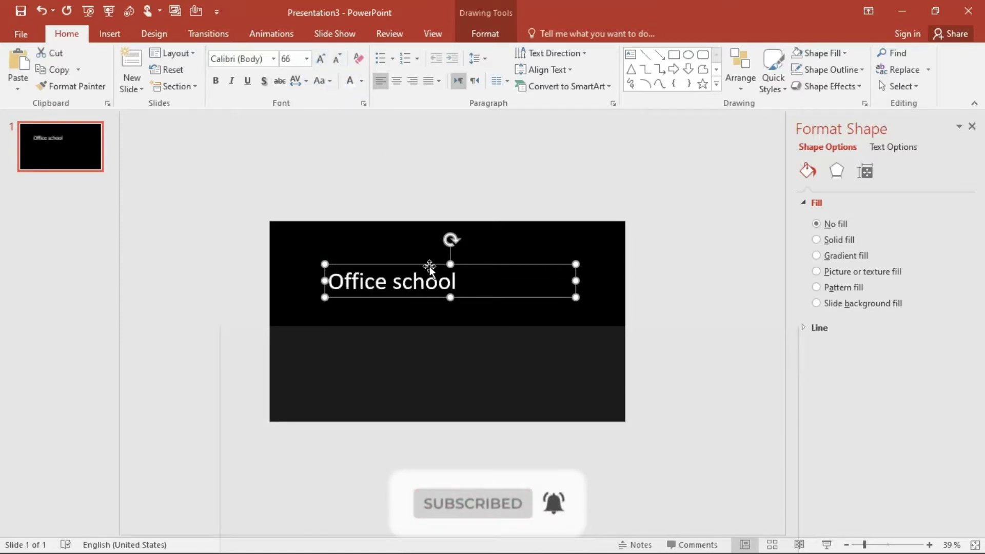
{"action": "left_click", "coordinate": [323, 58]}
{"action": "left_click", "coordinate": [328, 60]}
{"action": "left_click", "coordinate": [328, 60]}
{"action": "left_click", "coordinate": [327, 60]}
{"action": "left_click", "coordinate": [327, 60]}
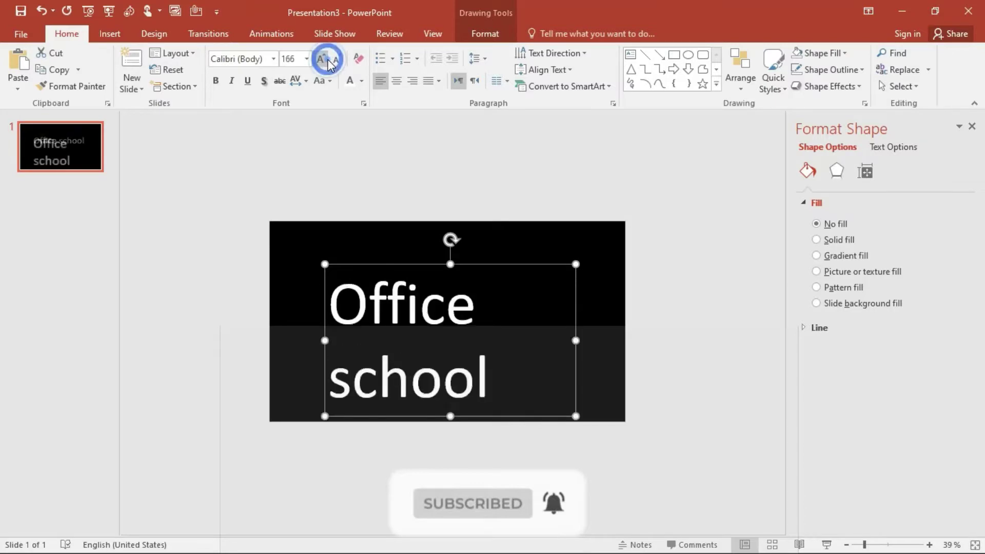
{"action": "left_click", "coordinate": [327, 60]}
Step: Widen and centre the box on one line, with Arial Black font at size 115
{"action": "left_click_drag", "start_coordinate": [575, 340], "coordinate": [687, 340]}
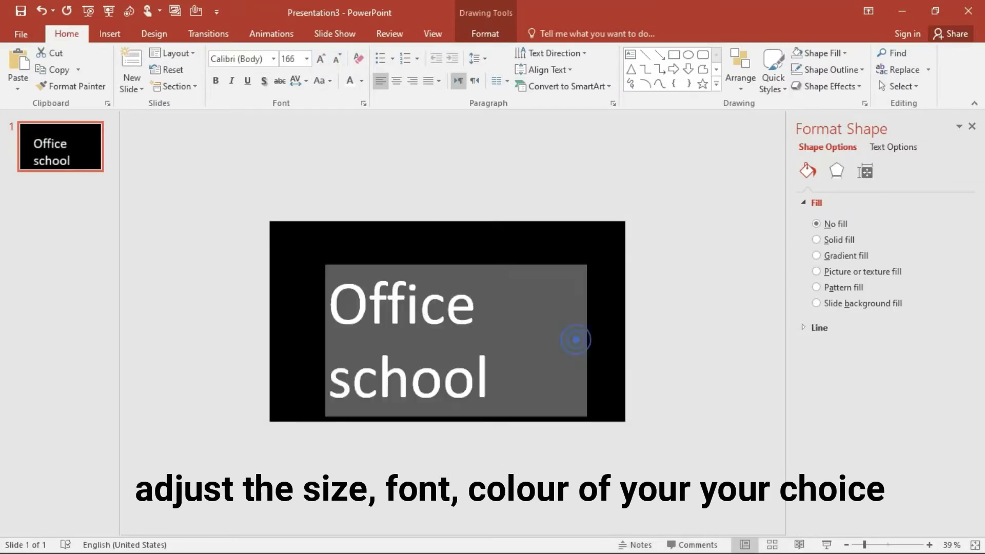
{"action": "left_click_drag", "start_coordinate": [588, 341], "coordinate": [547, 351]}
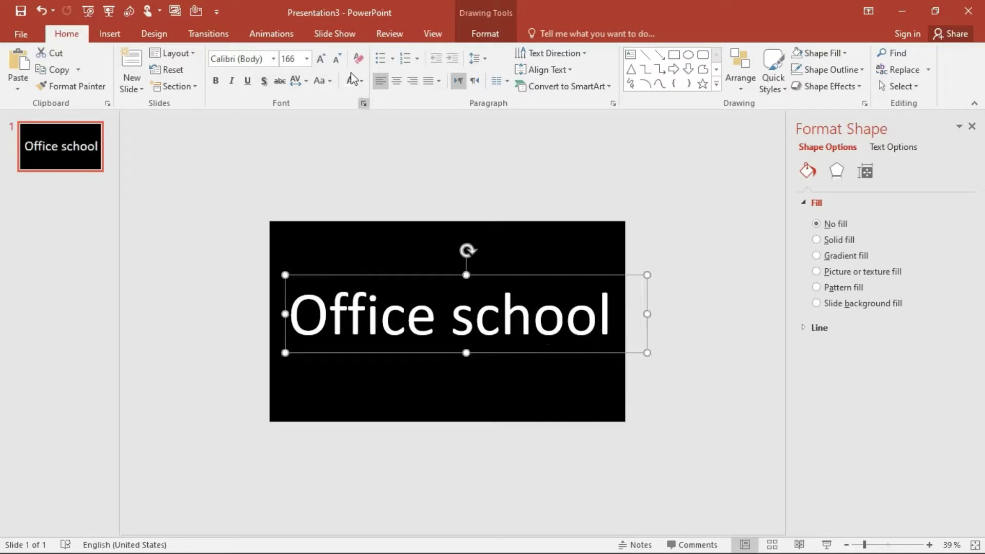
{"action": "left_click", "coordinate": [336, 59]}
{"action": "left_click", "coordinate": [274, 59]}
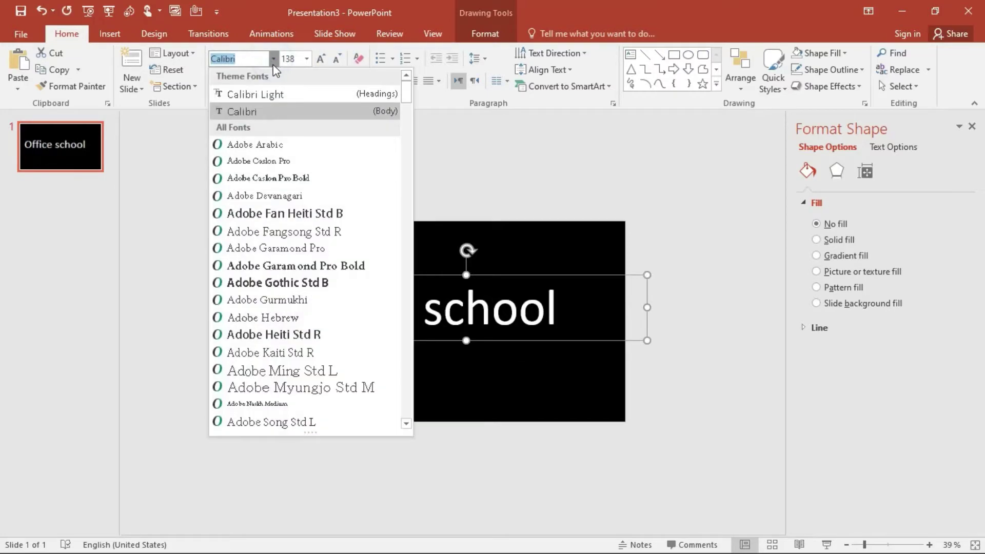
{"action": "scroll", "coordinate": [274, 248], "scroll_direction": "down", "scroll_amount": 3}
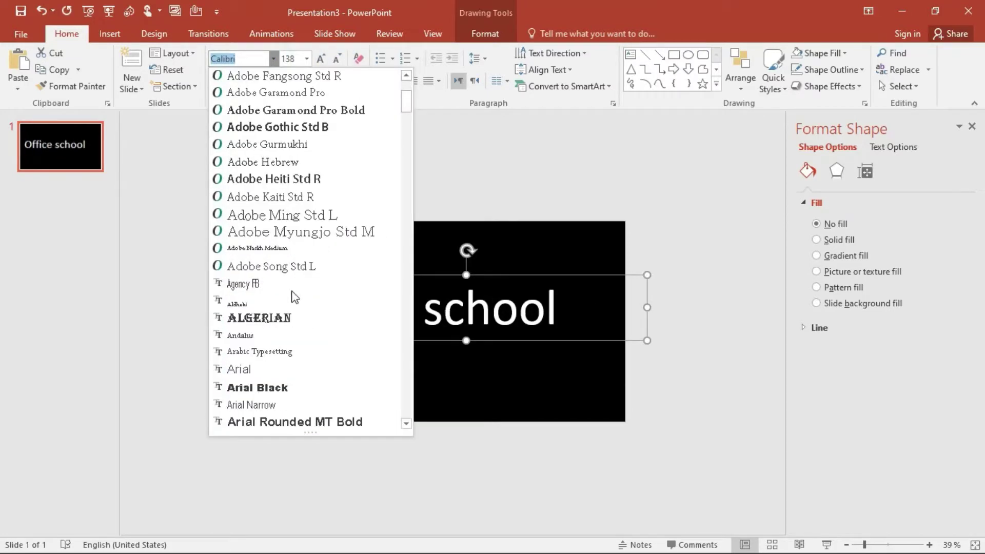
{"action": "left_click", "coordinate": [275, 388]}
{"action": "left_click", "coordinate": [338, 60]}
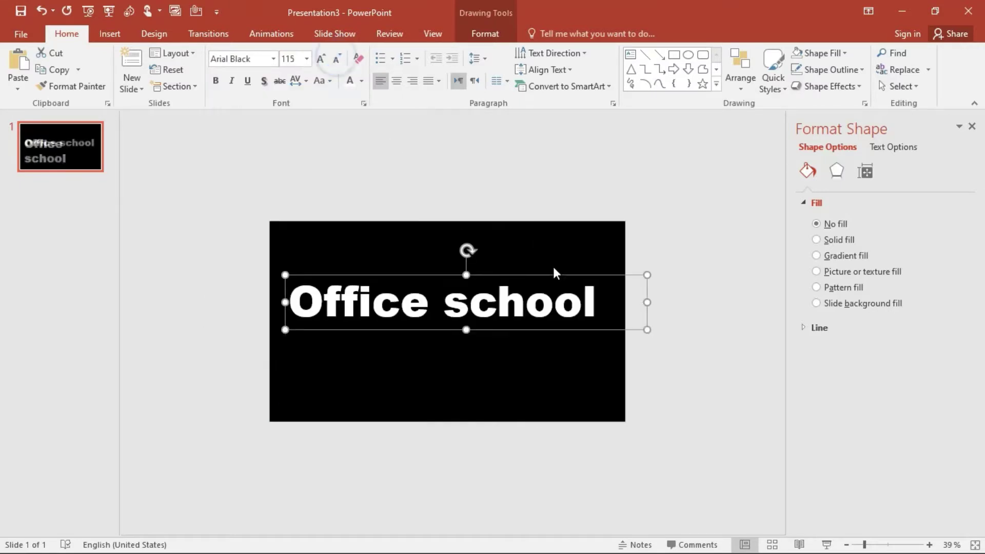
{"action": "left_click_drag", "start_coordinate": [553, 328], "coordinate": [559, 337]}
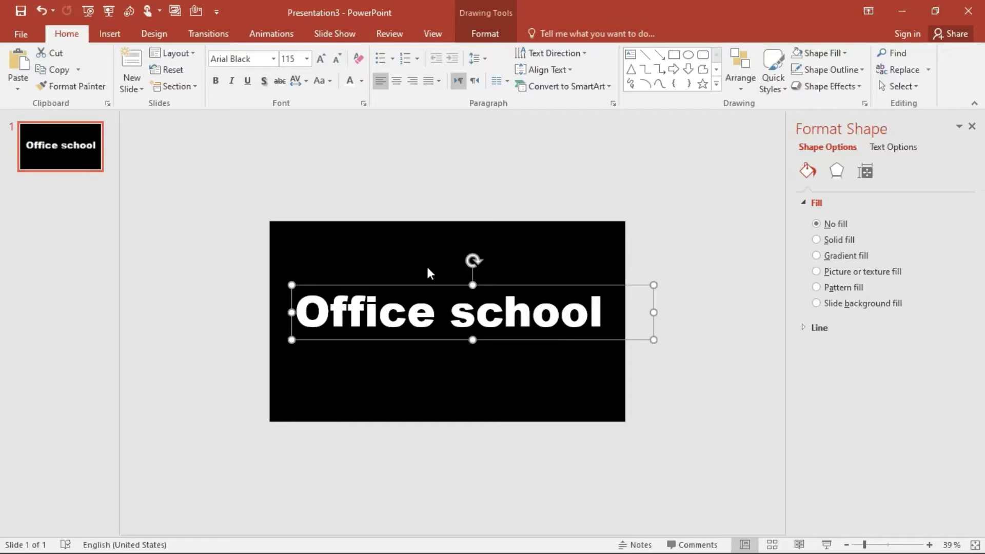
Step: Draw a rectangle over the slide's left part and give it a solid black style
{"action": "left_click", "coordinate": [109, 34]}
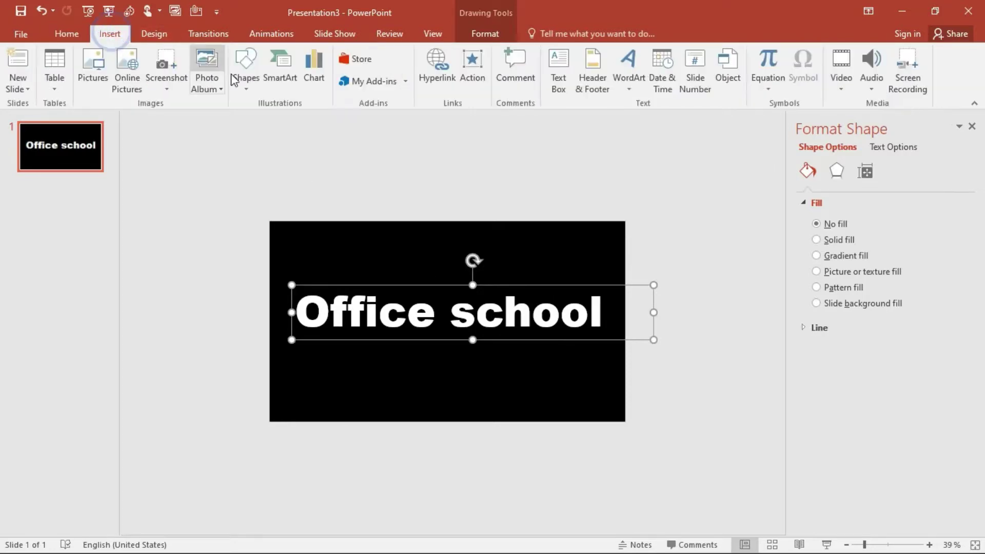
{"action": "left_click", "coordinate": [240, 76]}
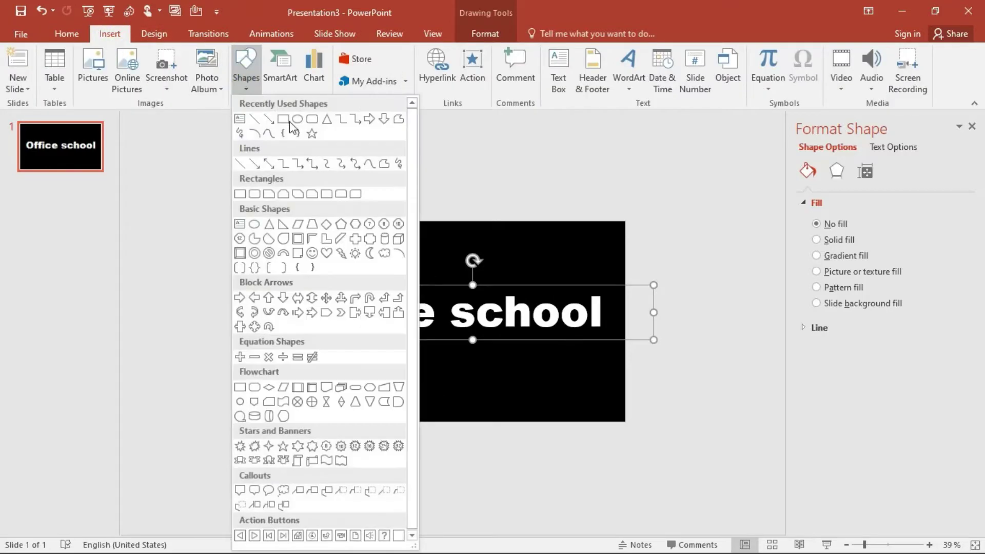
{"action": "left_click", "coordinate": [289, 121]}
{"action": "left_click_drag", "start_coordinate": [272, 163], "coordinate": [501, 499]}
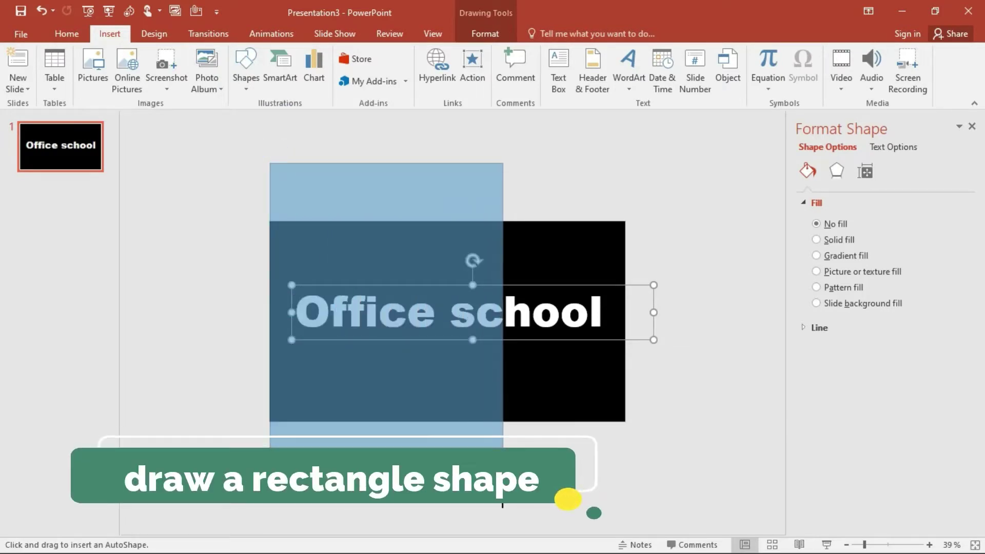
{"action": "left_click_drag", "start_coordinate": [502, 499], "coordinate": [501, 499]}
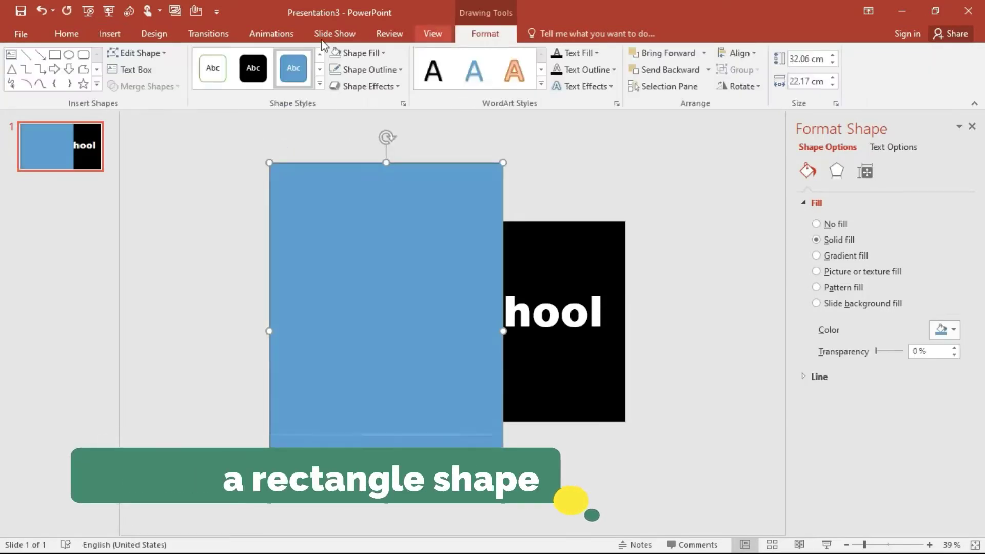
{"action": "left_click", "coordinate": [252, 72]}
Step: Change the rectangle's size, entering a 51.1 cm width
{"action": "left_click", "coordinate": [478, 30]}
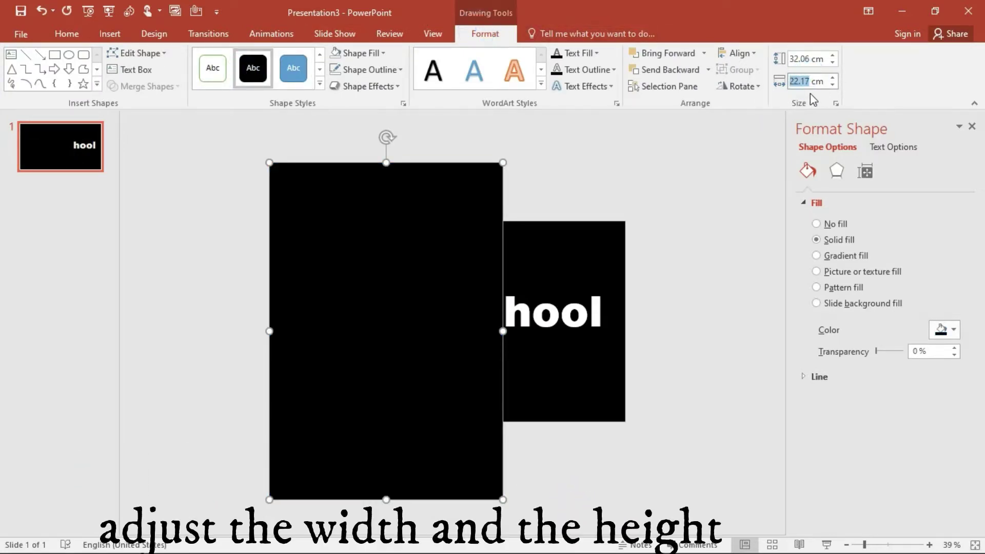
{"action": "key", "text": "BackSpace"}
{"action": "type", "text": "51.1"}
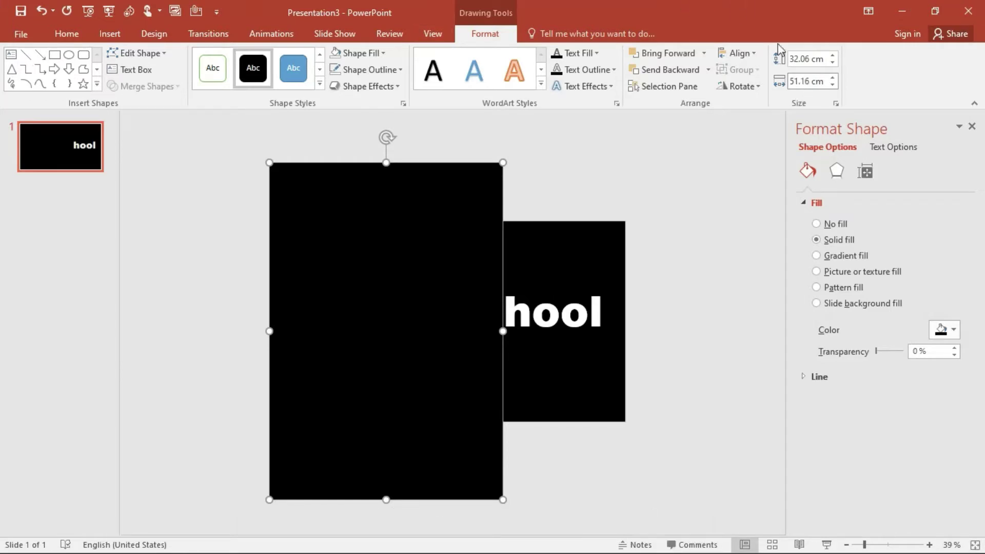
{"action": "left_click", "coordinate": [808, 59]}
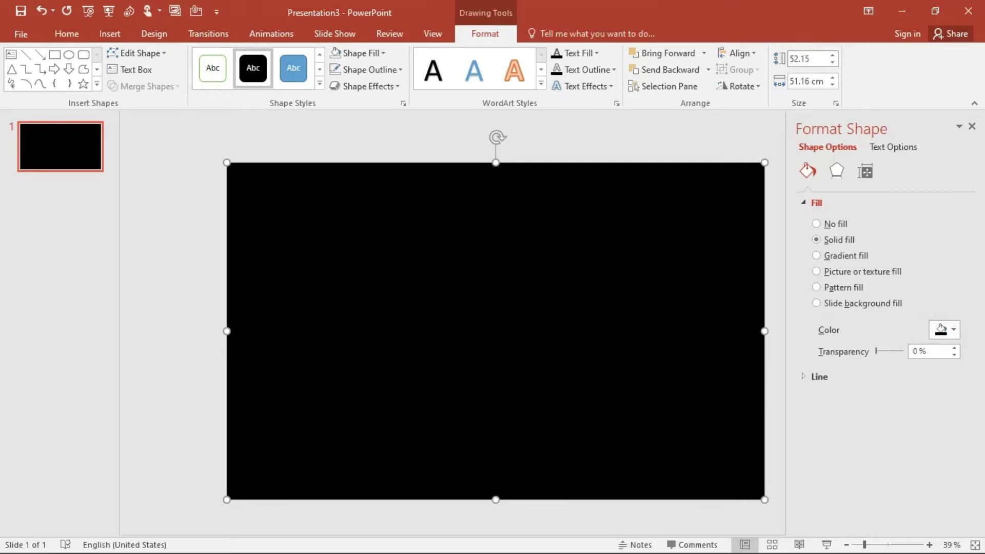
{"action": "key", "text": "Return"}
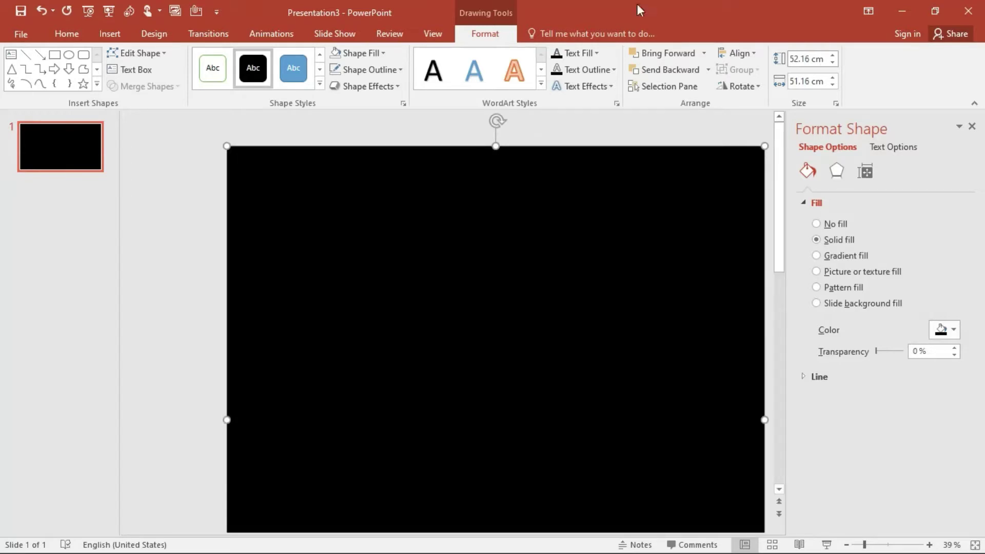
Step: Narrow the rectangle so only 'hool' stays visible, then show the Selection Pane with Alt+F10
{"action": "left_click_drag", "start_coordinate": [767, 419], "coordinate": [461, 434]}
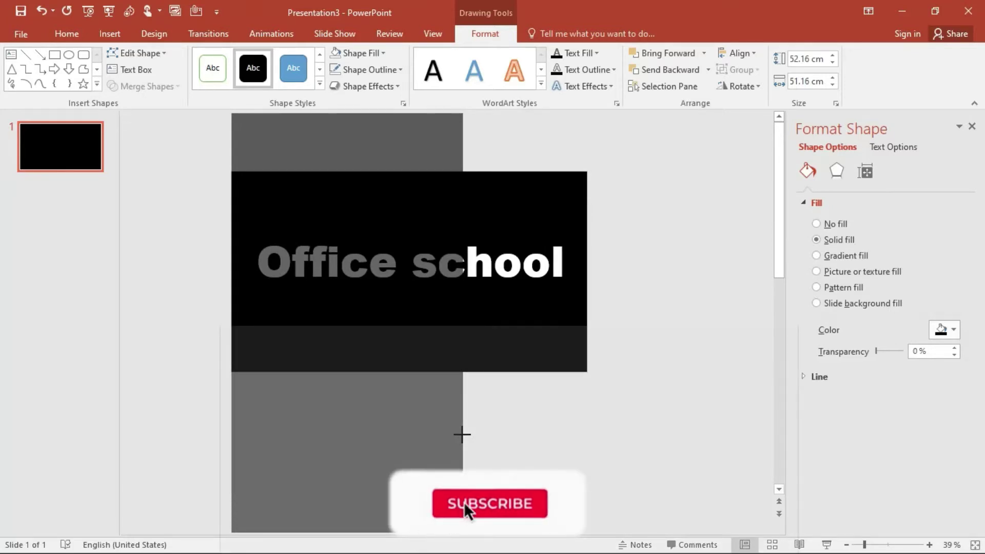
{"action": "left_click_drag", "start_coordinate": [462, 434], "coordinate": [447, 431]}
{"action": "left_click", "coordinate": [447, 428]}
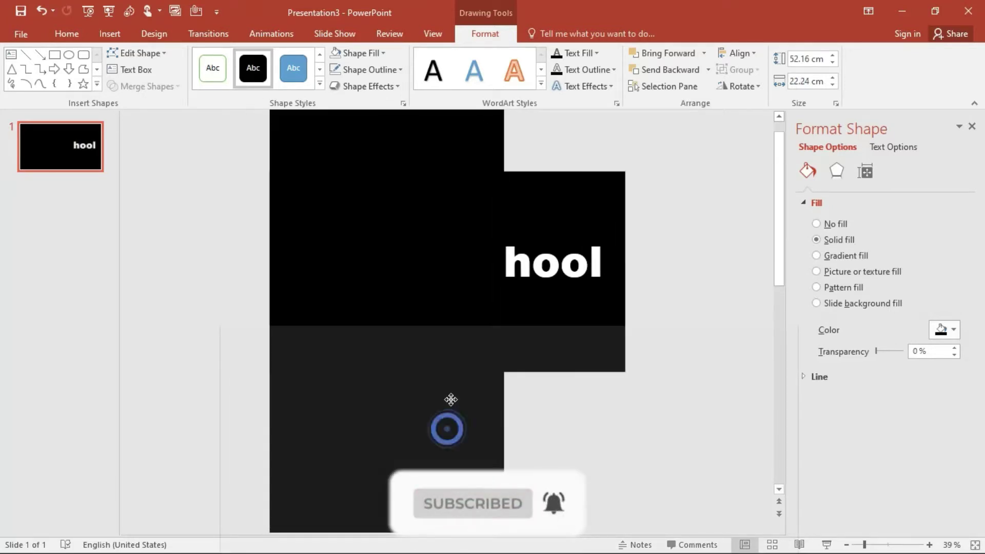
{"action": "left_click", "coordinate": [451, 387]}
{"action": "left_click_drag", "start_coordinate": [864, 545], "coordinate": [862, 545]}
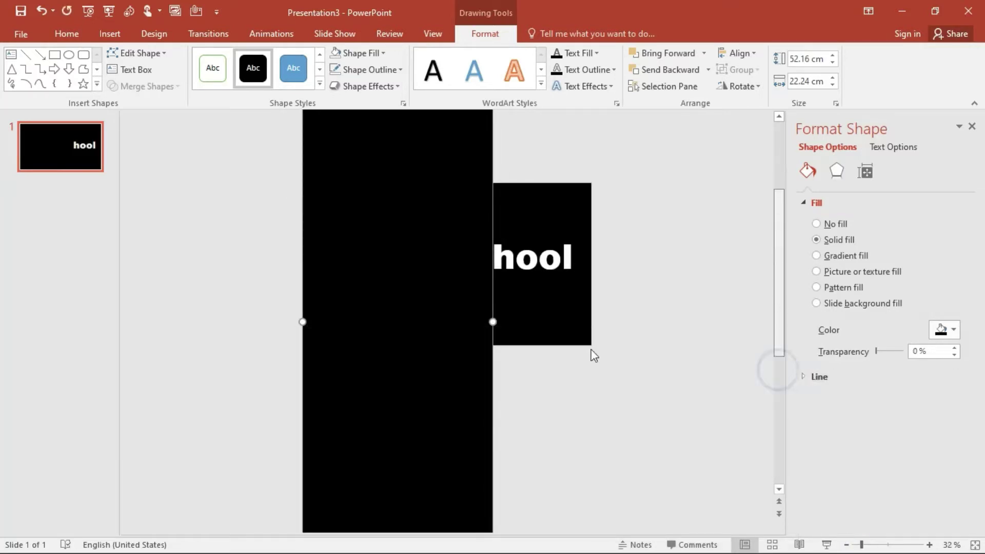
{"action": "scroll", "coordinate": [589, 352], "scroll_direction": "up", "scroll_amount": 1}
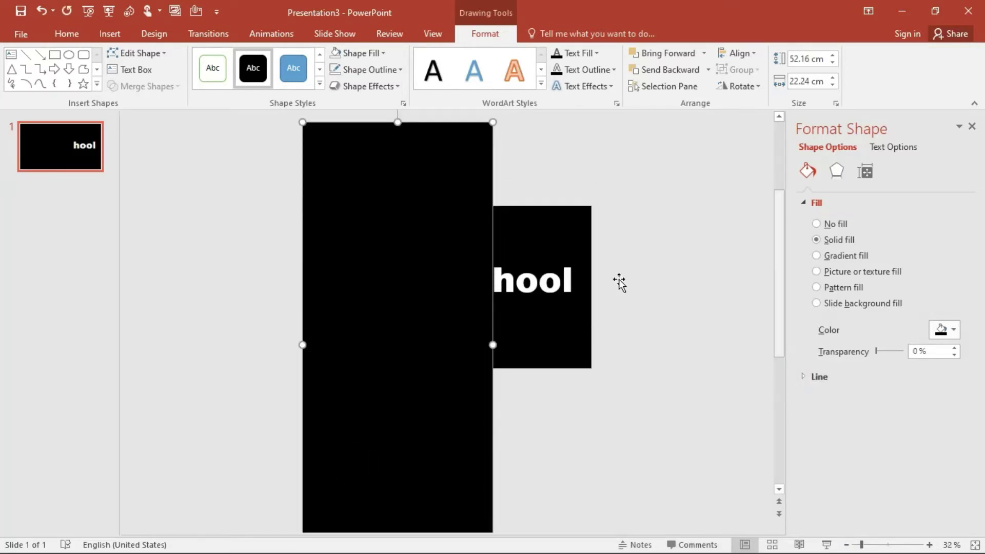
{"action": "key", "text": "alt+F10"}
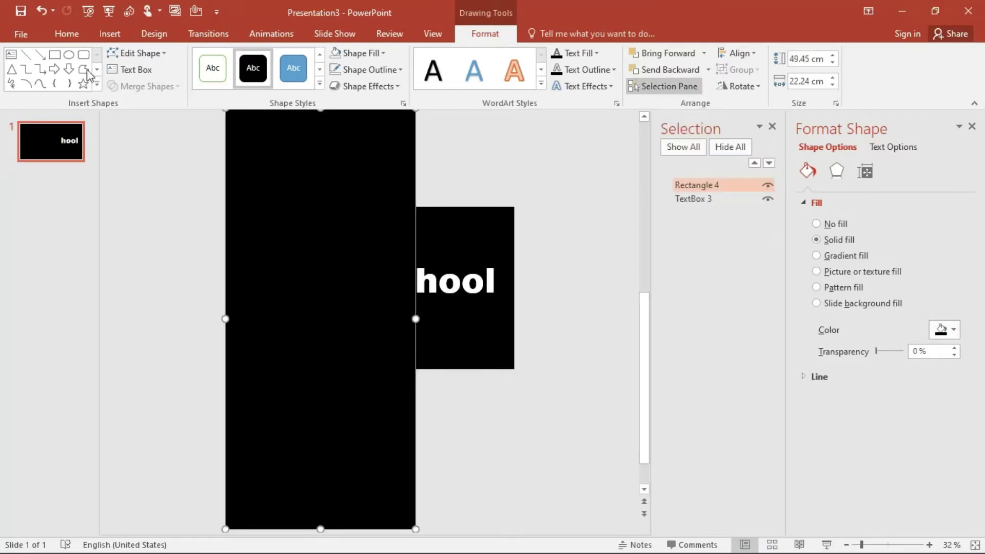
Step: Draw a vertical line along the rectangle's right edge, make it white 6 pt, and nudge it into place
{"action": "left_click", "coordinate": [25, 54]}
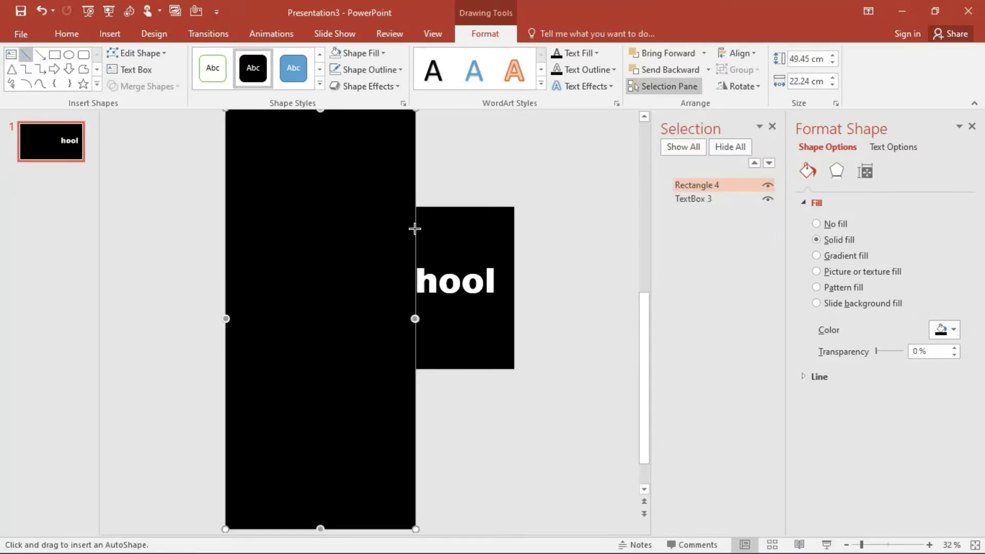
{"action": "mouse_move", "coordinate": [414, 229]}
{"action": "left_mouse_down"}
{"action": "mouse_move", "coordinate": [437, 250]}
{"action": "mouse_move", "coordinate": [415, 513]}
{"action": "left_mouse_up"}
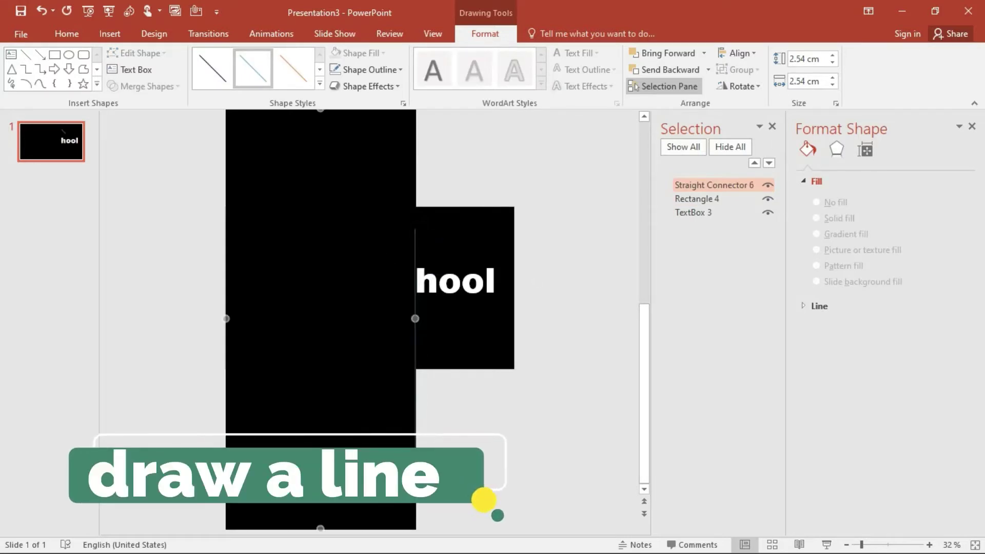
{"action": "left_click", "coordinate": [372, 69]}
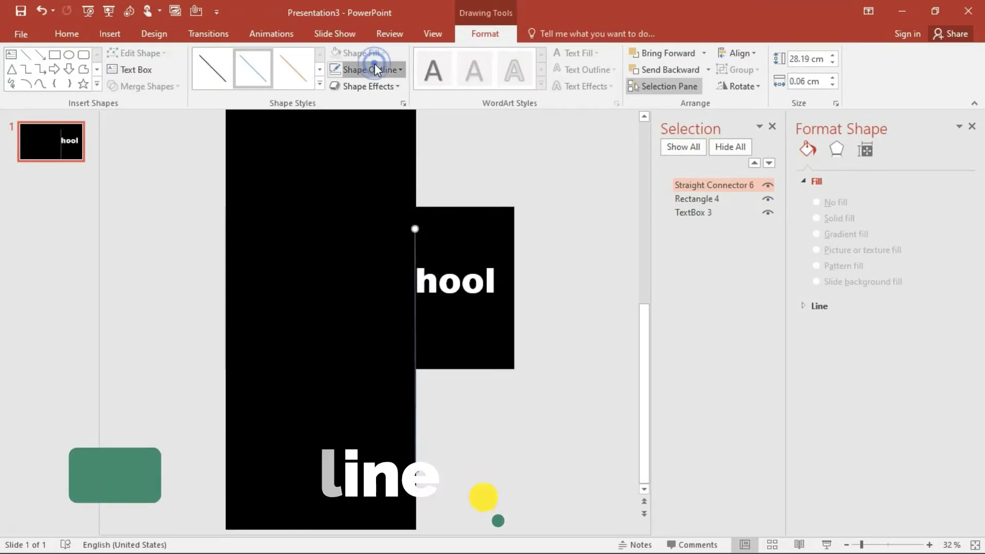
{"action": "left_click", "coordinate": [337, 99]}
{"action": "left_click", "coordinate": [354, 70]}
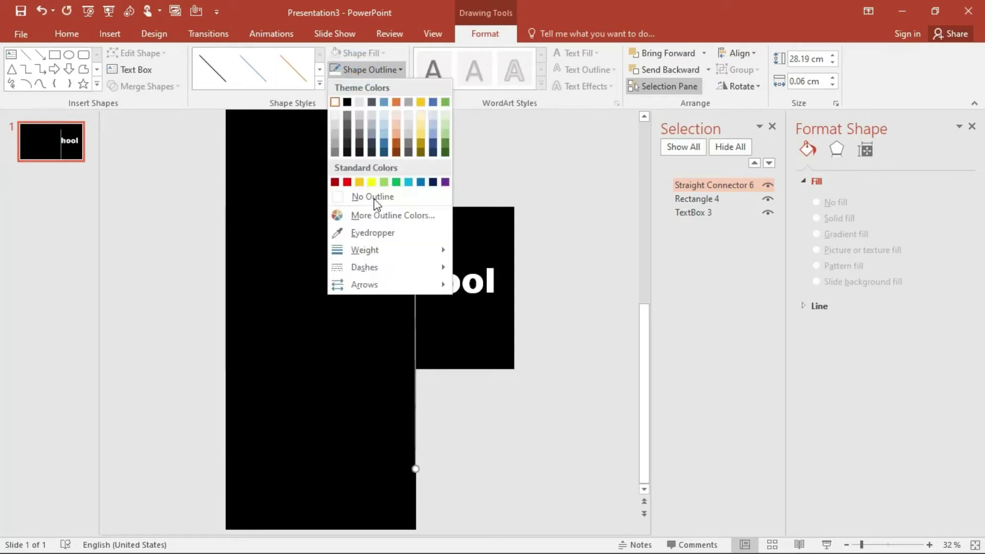
{"action": "left_click", "coordinate": [389, 247]}
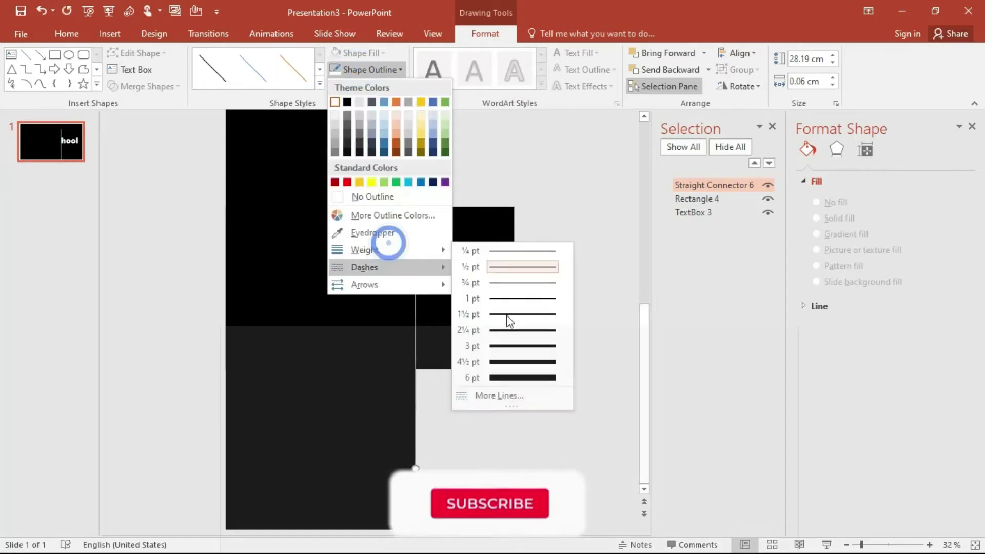
{"action": "left_click", "coordinate": [532, 379]}
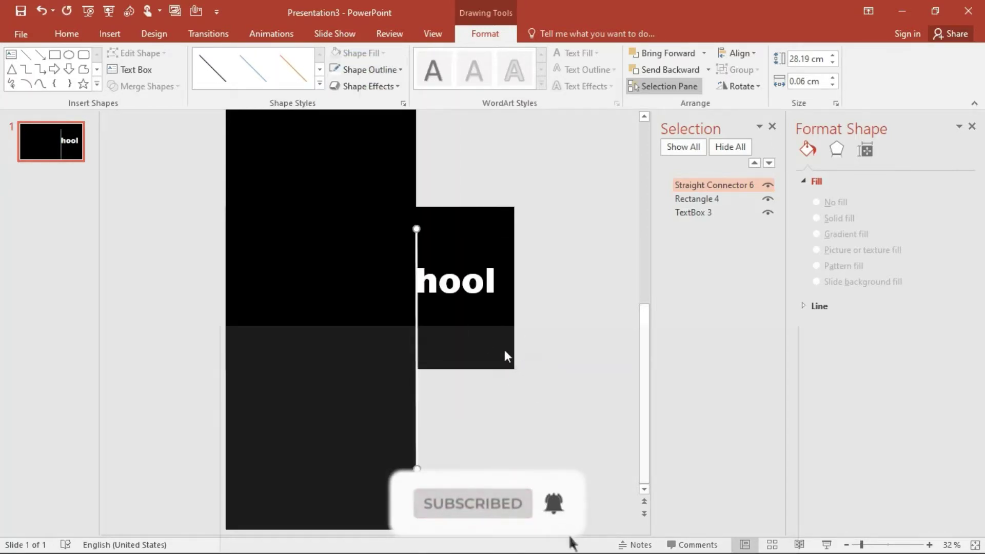
{"action": "key", "text": "Right"}
{"action": "key", "text": "Right"}
{"action": "key", "text": "Right"}
{"action": "key", "text": "Right"}
{"action": "key", "text": "Right"}
{"action": "key", "text": "Right"}
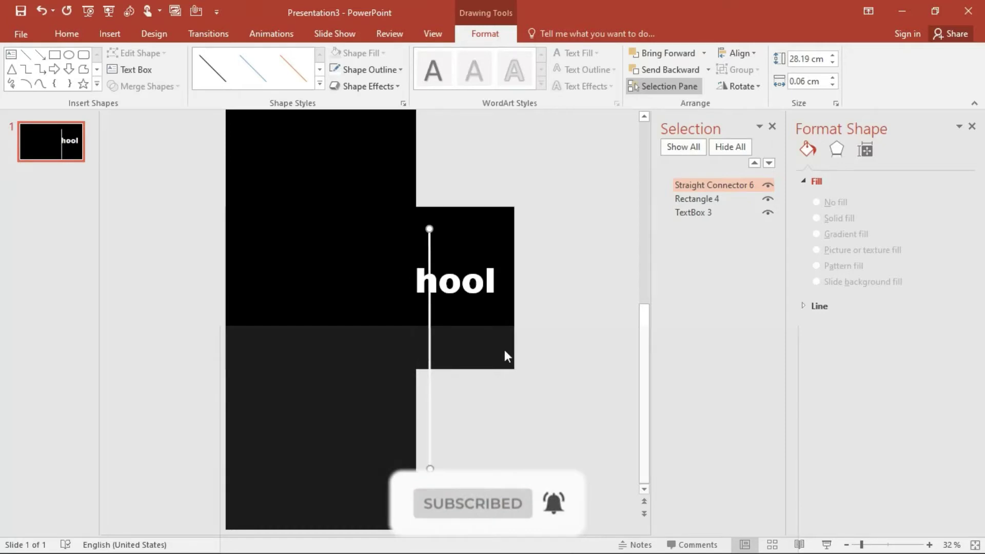
{"action": "key", "text": "Left"}
{"action": "key", "text": "Left"}
{"action": "key", "text": "Left"}
{"action": "key", "text": "Left"}
{"action": "key", "text": "Left"}
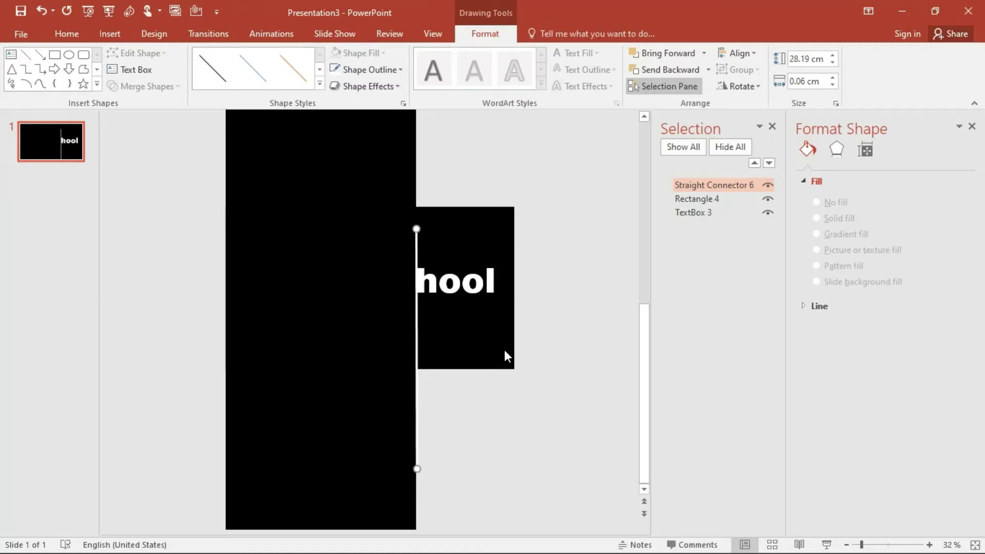
Step: Draw a small circle level with and right of 'hool', filled white then styled solid black
{"action": "left_click", "coordinate": [68, 55]}
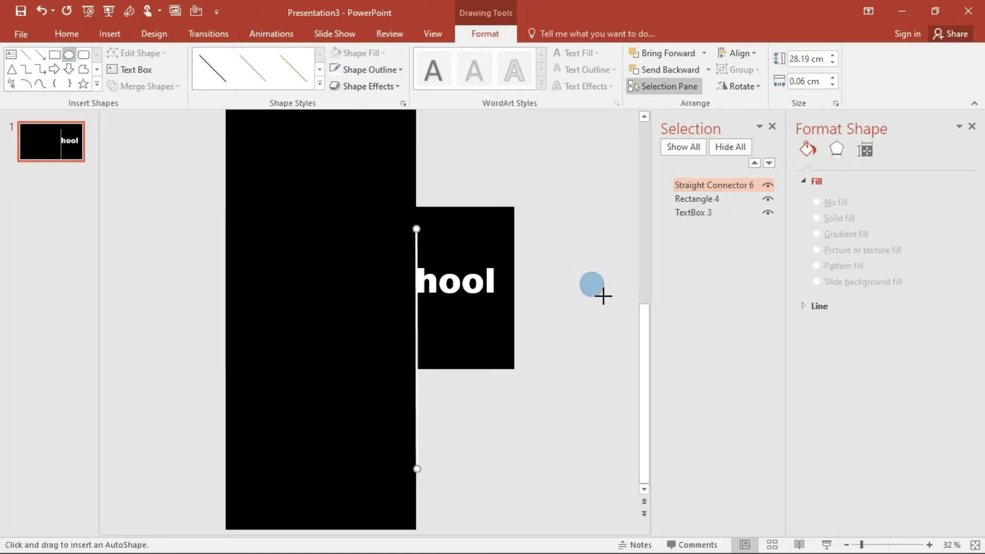
{"action": "mouse_move", "coordinate": [580, 272]}
{"action": "left_mouse_down"}
{"action": "mouse_move", "coordinate": [603, 296]}
{"action": "mouse_move", "coordinate": [603, 277]}
{"action": "left_mouse_up"}
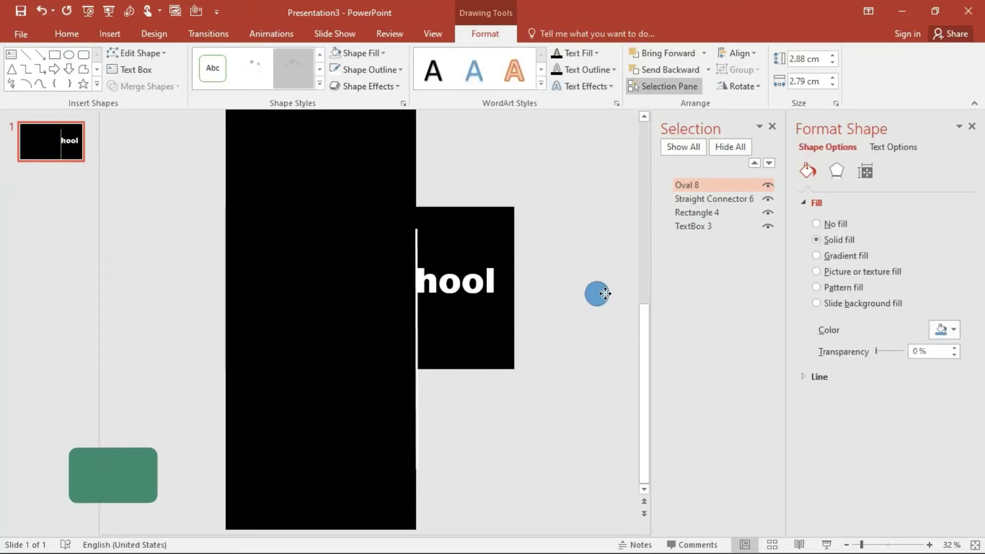
{"action": "left_click_drag", "start_coordinate": [605, 293], "coordinate": [605, 277]}
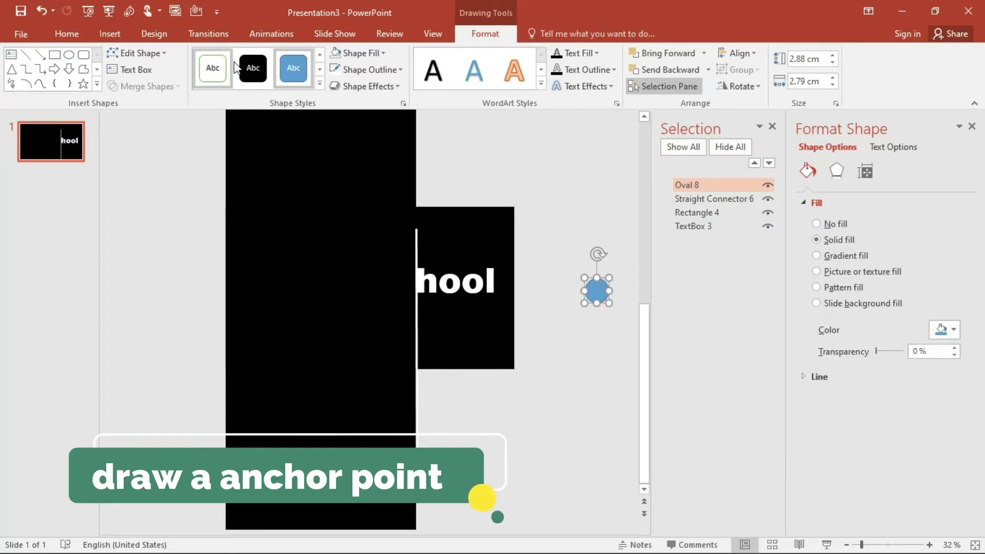
{"action": "left_click", "coordinate": [352, 54]}
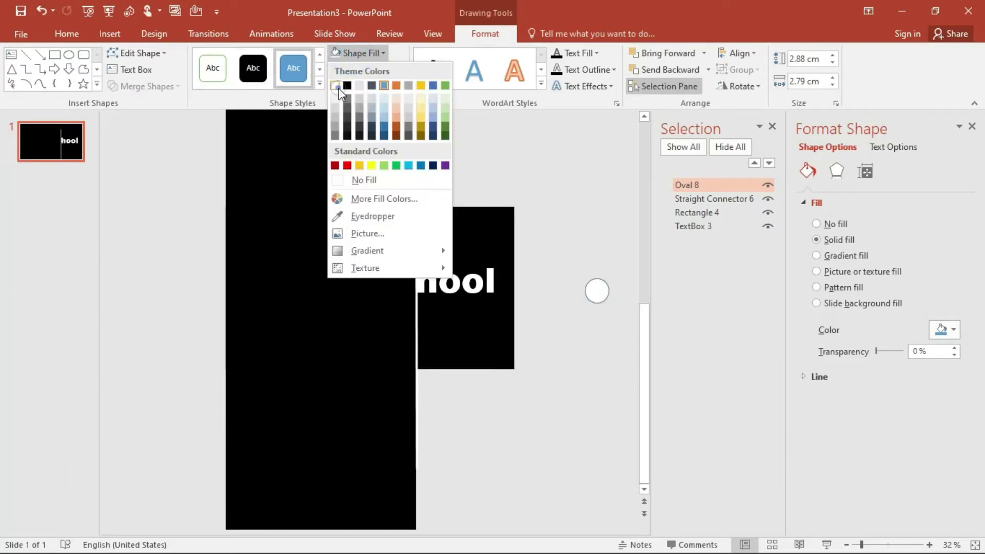
{"action": "left_click", "coordinate": [338, 85]}
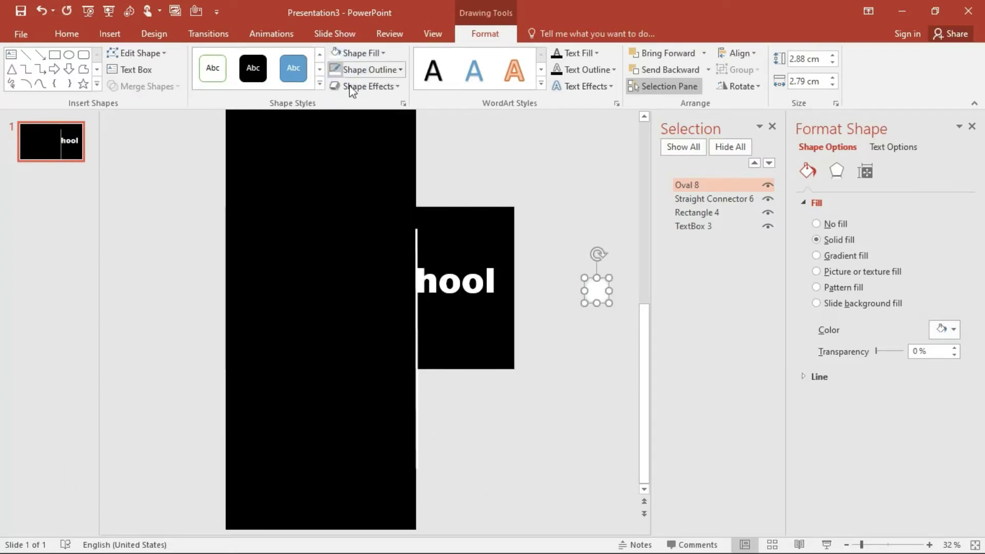
{"action": "left_click", "coordinate": [251, 66]}
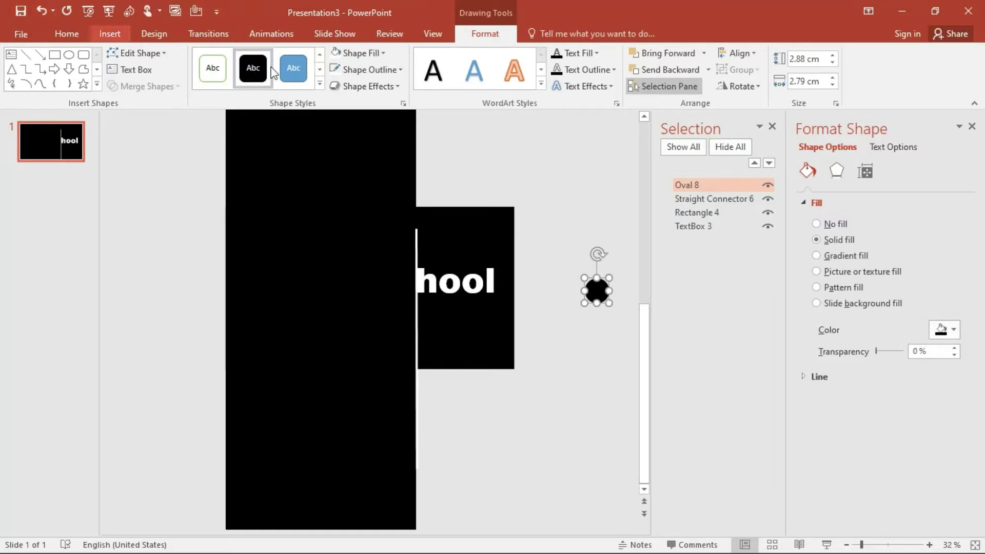
Step: Select the rectangle, line and circle together and group them with Ctrl+G
{"action": "left_click", "coordinate": [318, 290], "text": "shift"}
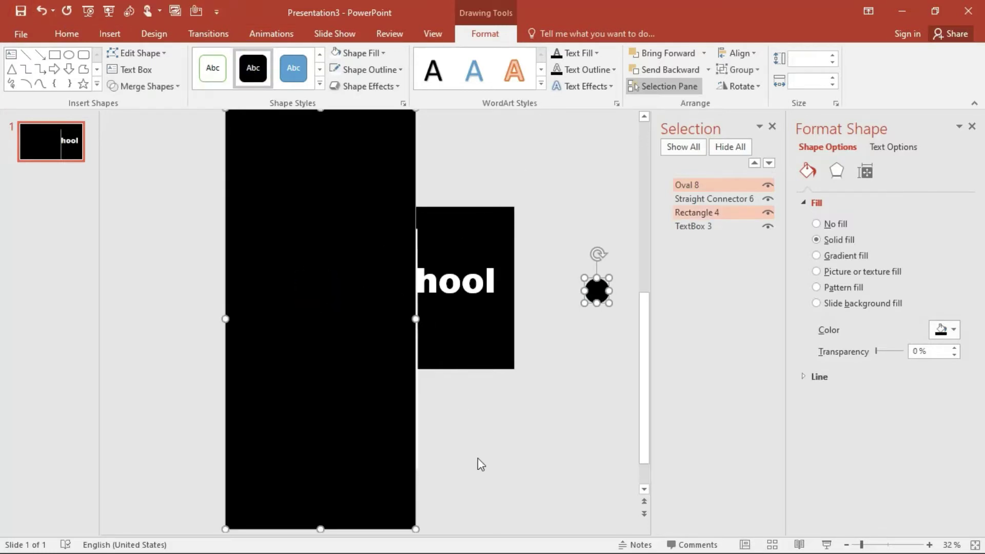
{"action": "left_click", "coordinate": [478, 458]}
{"action": "left_click", "coordinate": [417, 336]}
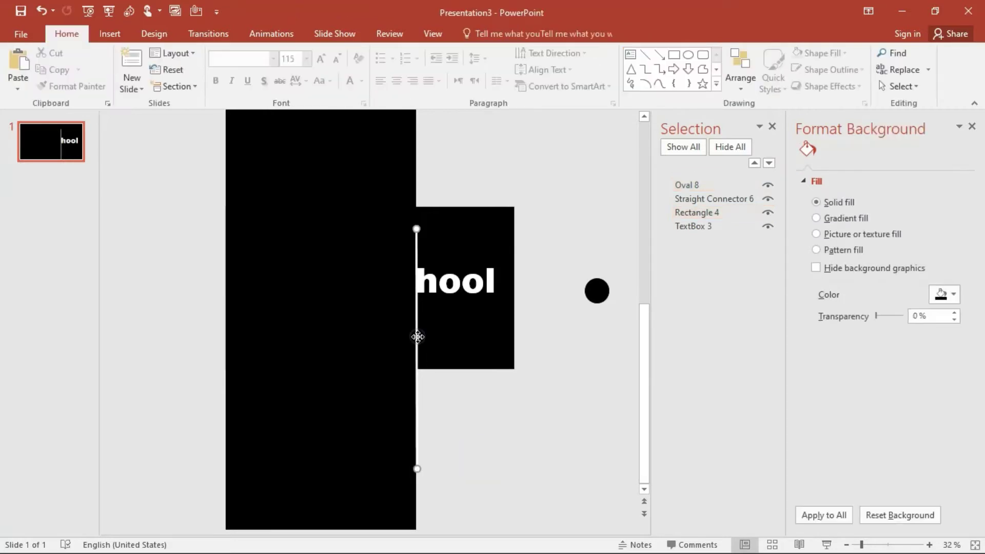
{"action": "left_click", "coordinate": [388, 337], "text": "shift"}
{"action": "left_click", "coordinate": [601, 297], "text": "shift"}
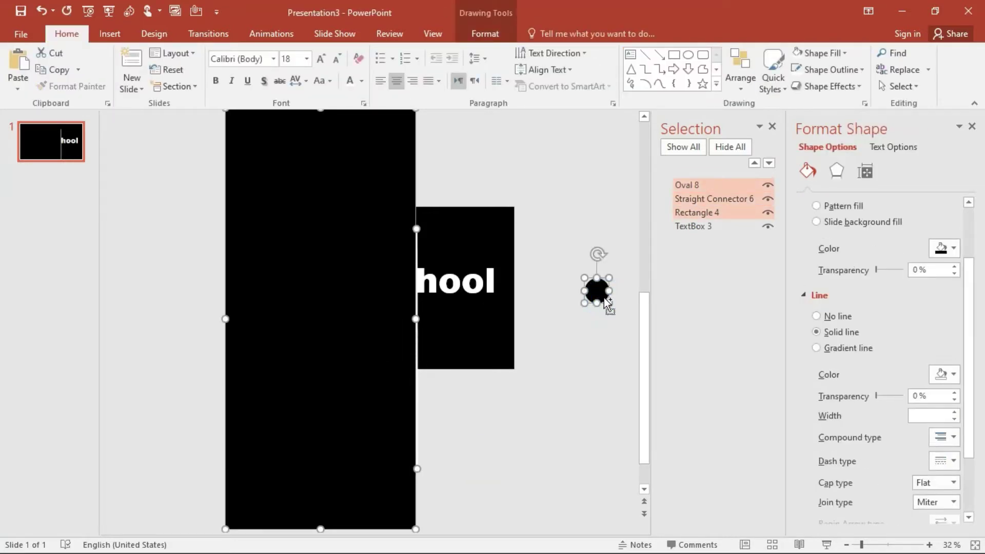
{"action": "key", "text": "ctrl+g"}
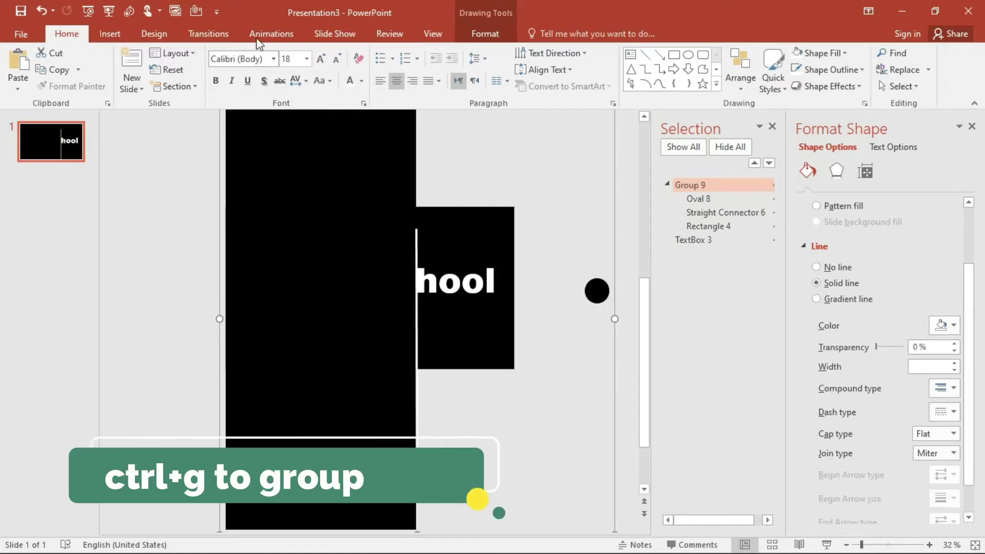
Step: Give Group 9 a Spin animation starting With Previous, and show it in the Animation Pane
{"action": "left_click", "coordinate": [271, 37]}
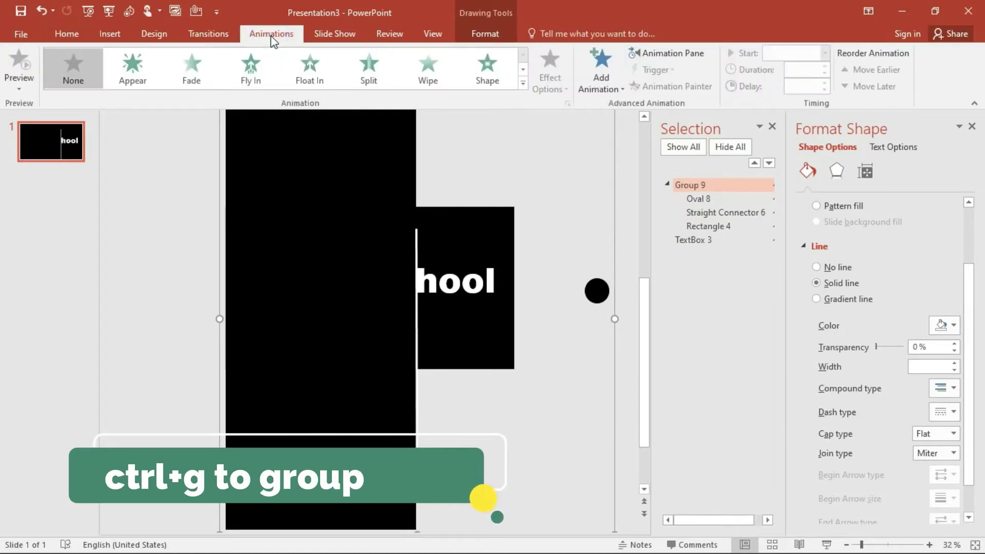
{"action": "left_click", "coordinate": [523, 72]}
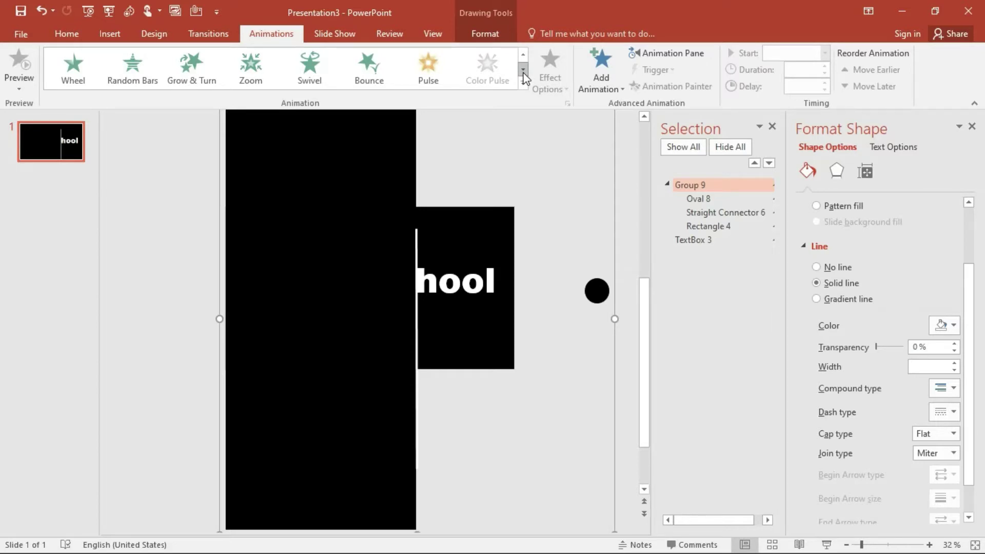
{"action": "left_click", "coordinate": [523, 72]}
{"action": "left_click", "coordinate": [144, 71]}
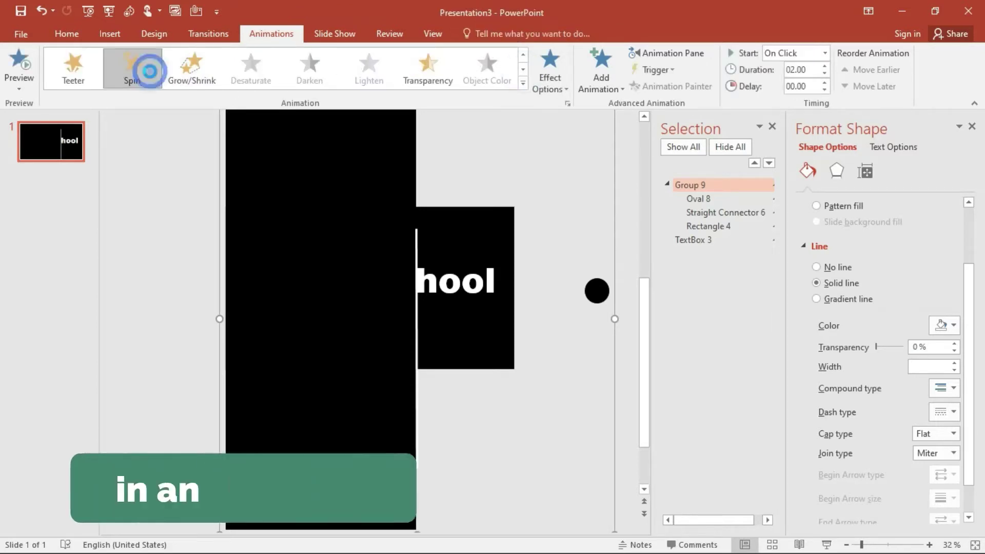
{"action": "left_click", "coordinate": [825, 53]}
{"action": "left_click", "coordinate": [809, 81]}
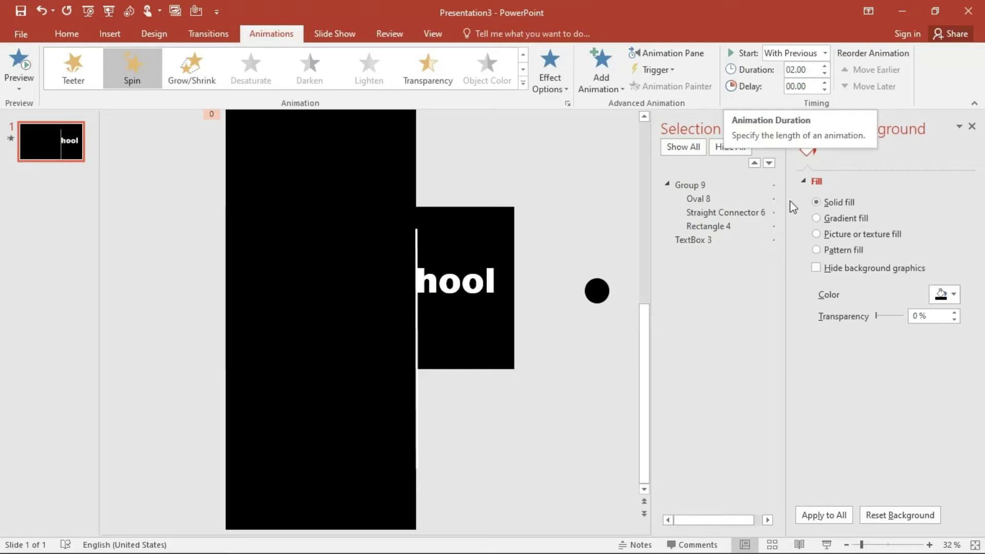
{"action": "left_click", "coordinate": [683, 52]}
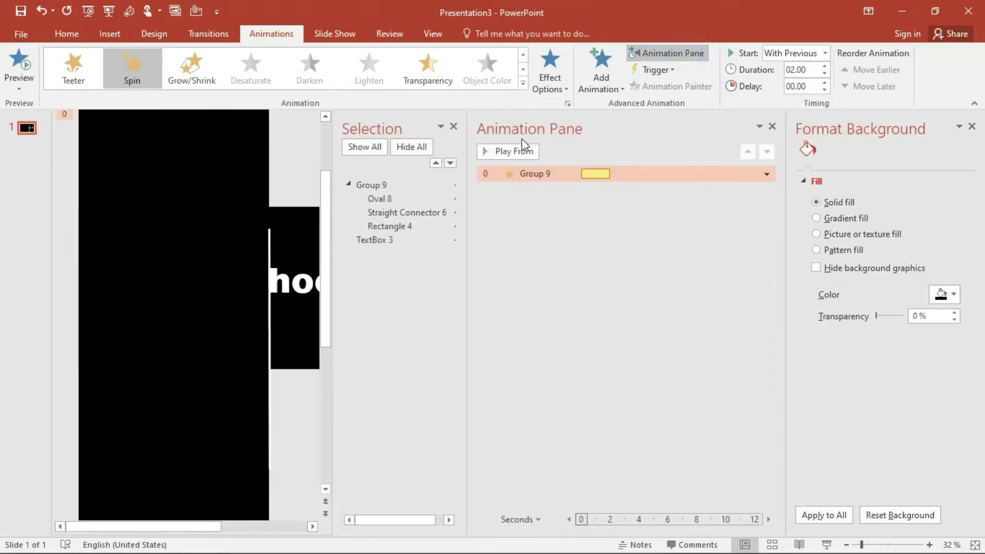
{"action": "left_click", "coordinate": [454, 127]}
Step: Set the Spin animation's Repeat to 4 in its Timing settings, then stop the preview
{"action": "left_click", "coordinate": [765, 173]}
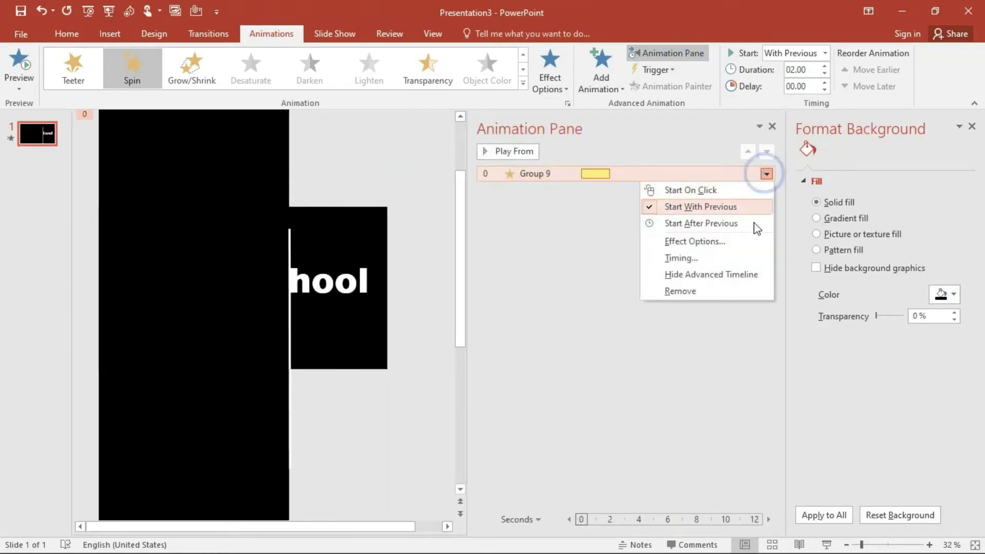
{"action": "left_click", "coordinate": [751, 237]}
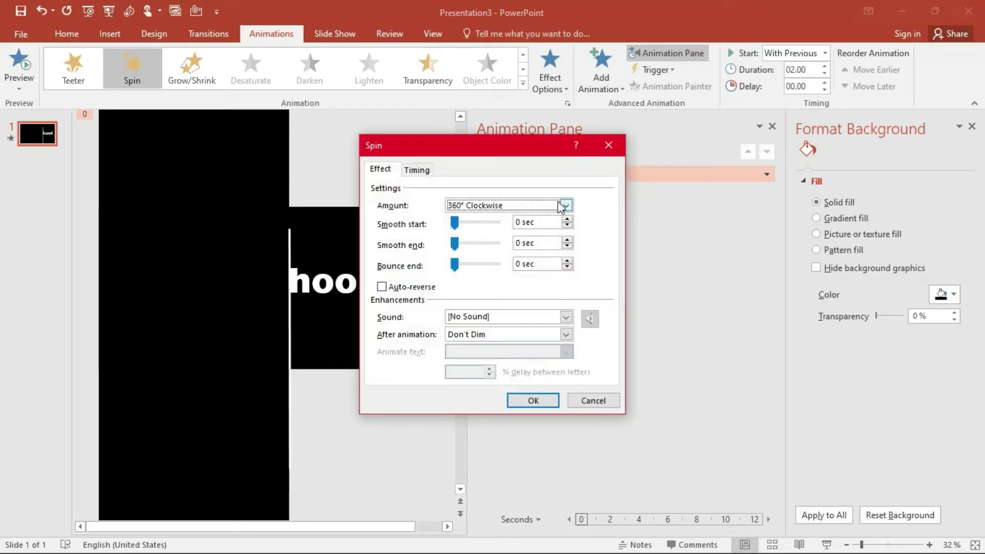
{"action": "left_click", "coordinate": [564, 205]}
{"action": "left_click", "coordinate": [417, 169]}
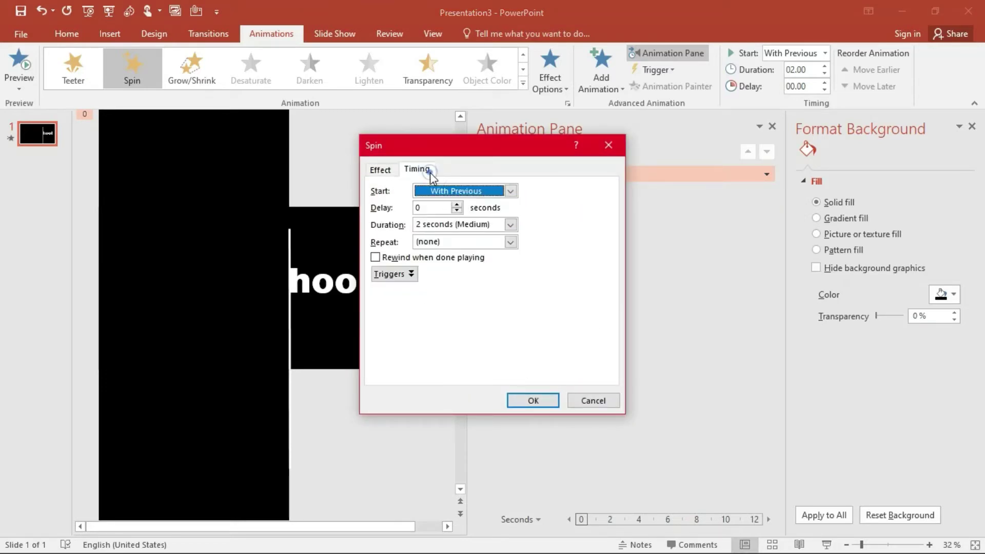
{"action": "left_click", "coordinate": [510, 241]}
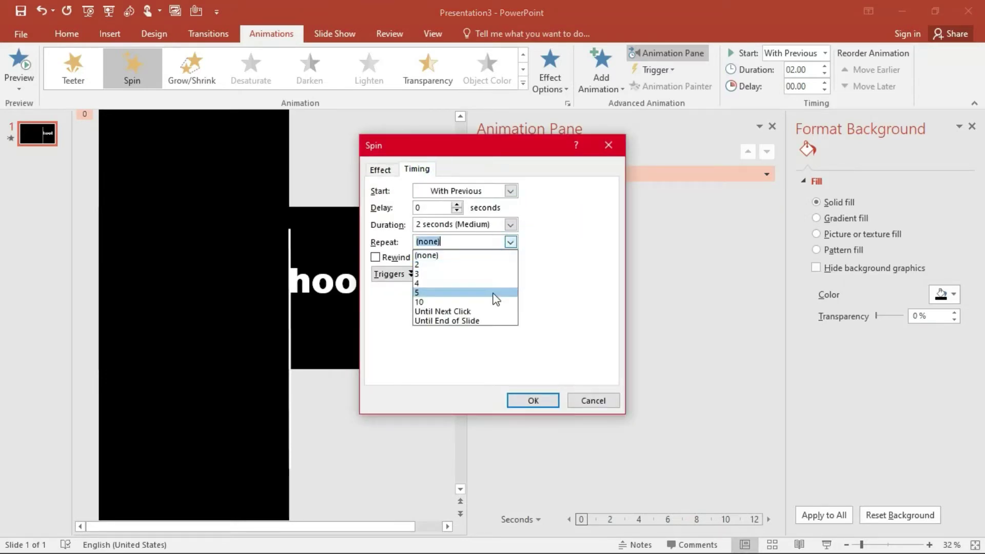
{"action": "left_click", "coordinate": [425, 283]}
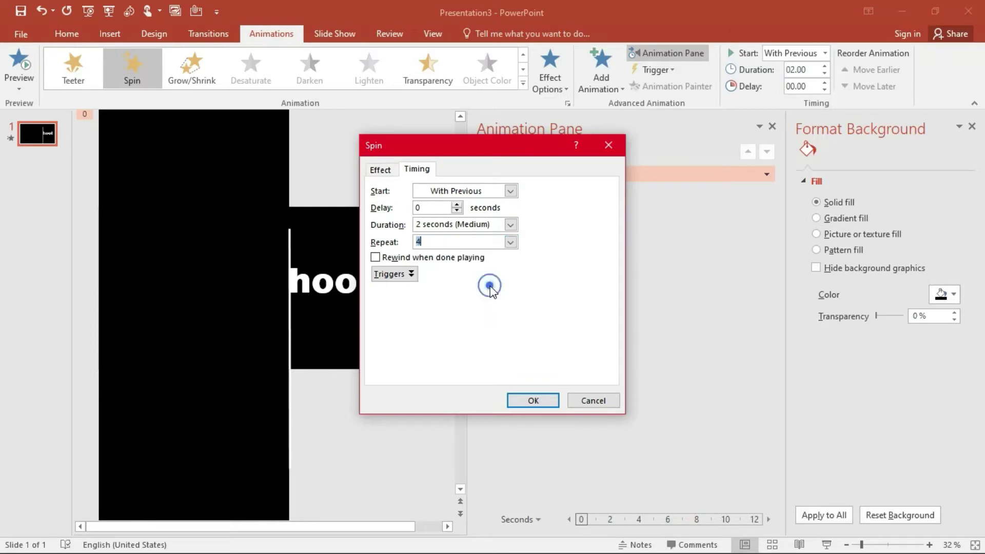
{"action": "left_click", "coordinate": [534, 401]}
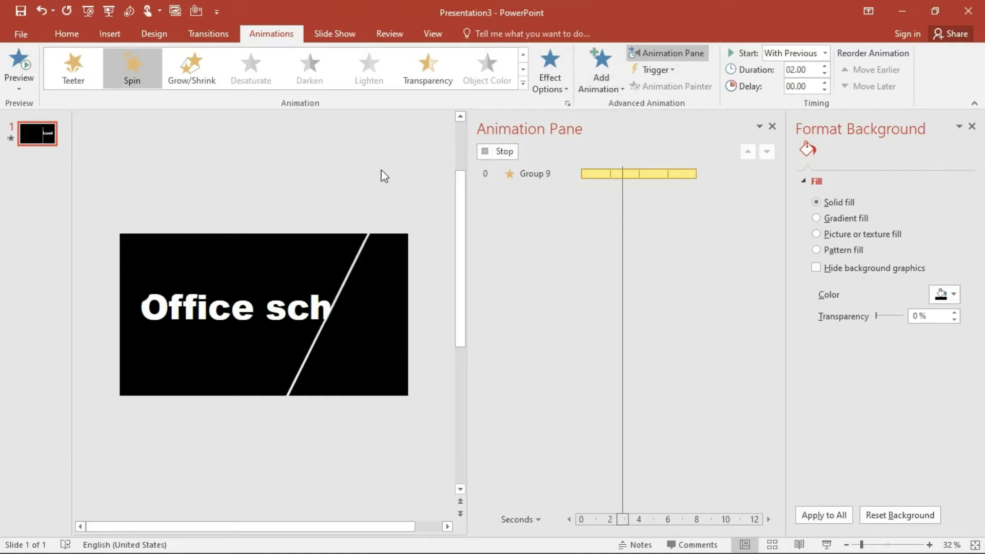
{"action": "left_click", "coordinate": [253, 297]}
{"action": "left_click", "coordinate": [327, 258]}
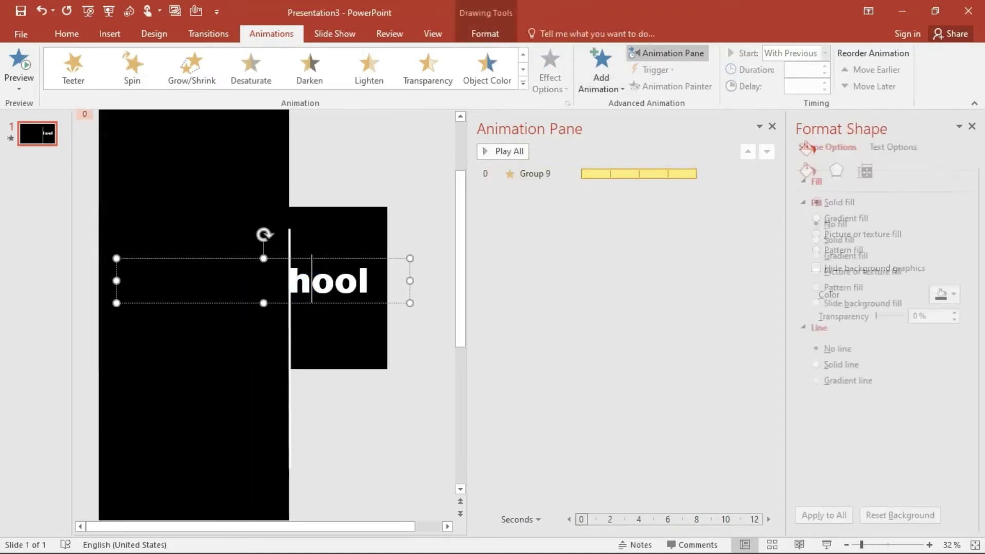
Step: Apply the Grow/Shrink emphasis to the Office school text
{"action": "left_click", "coordinate": [523, 70]}
{"action": "left_click", "coordinate": [523, 70]}
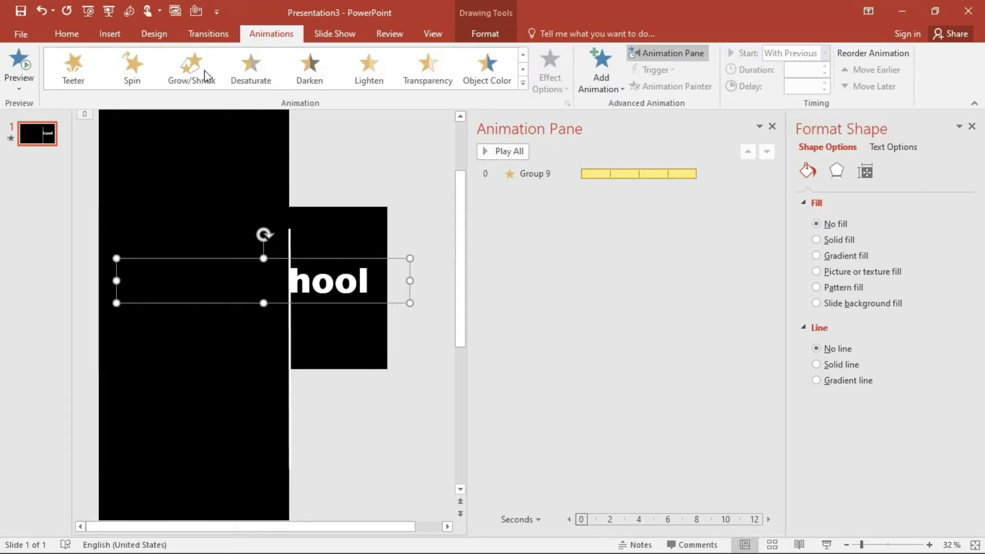
{"action": "left_click", "coordinate": [204, 72]}
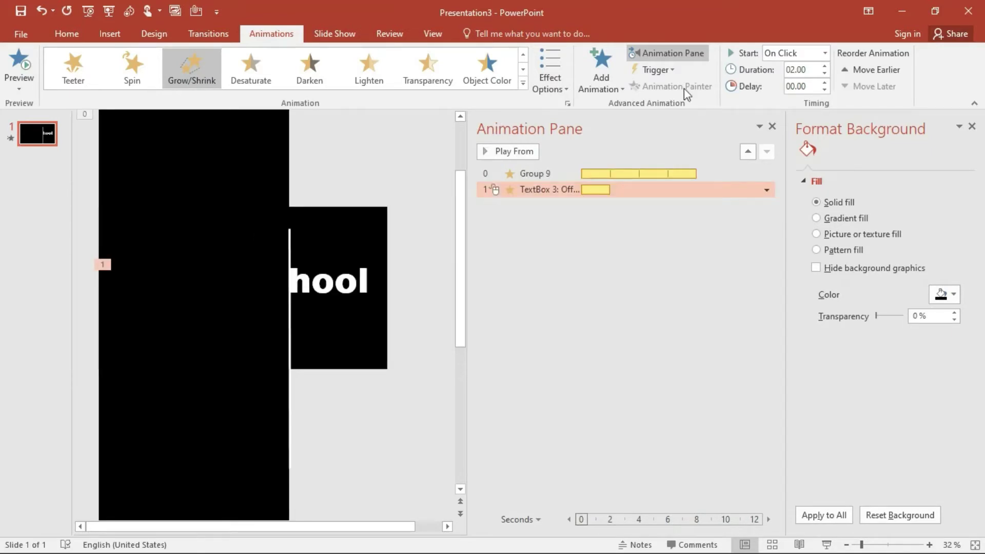
Step: Set the Grow/Shrink size to a custom 130%
{"action": "left_click", "coordinate": [764, 189]}
{"action": "left_click", "coordinate": [740, 254]}
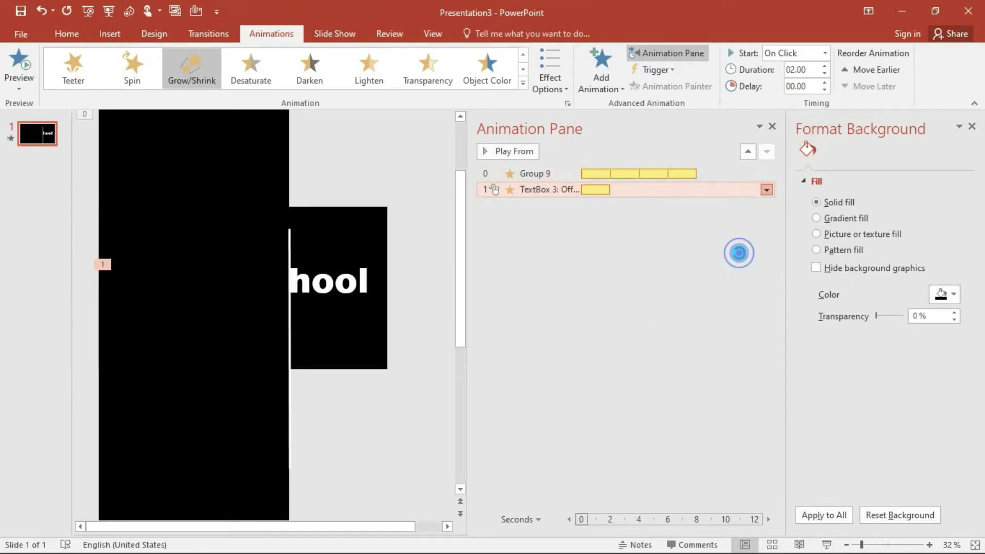
{"action": "left_click", "coordinate": [510, 205]}
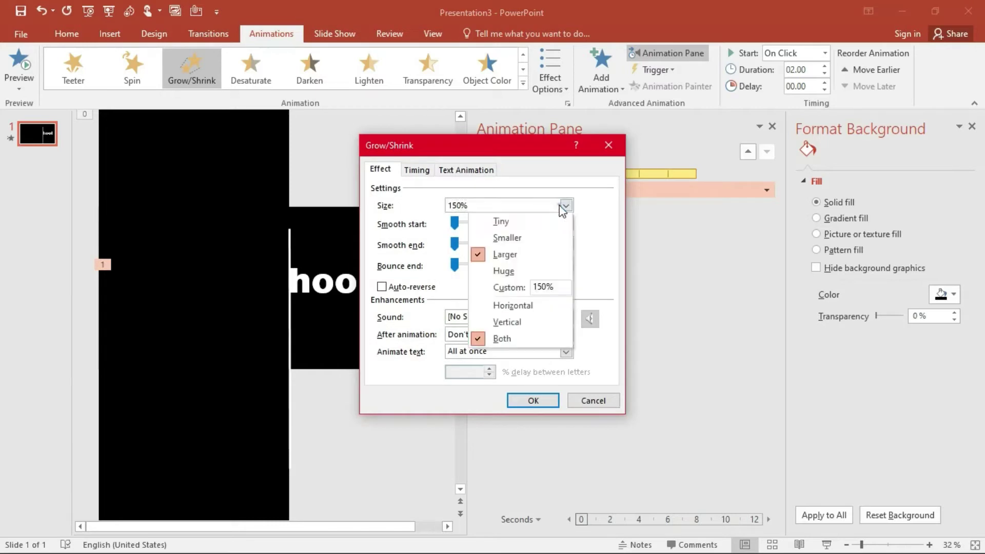
{"action": "left_click", "coordinate": [548, 285]}
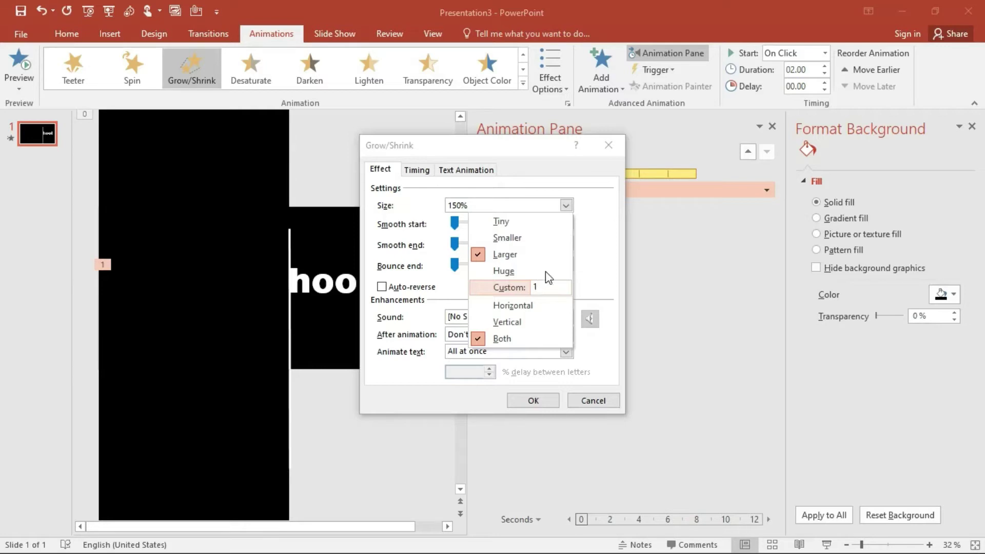
{"action": "type", "text": "30"}
{"action": "left_click", "coordinate": [546, 400]}
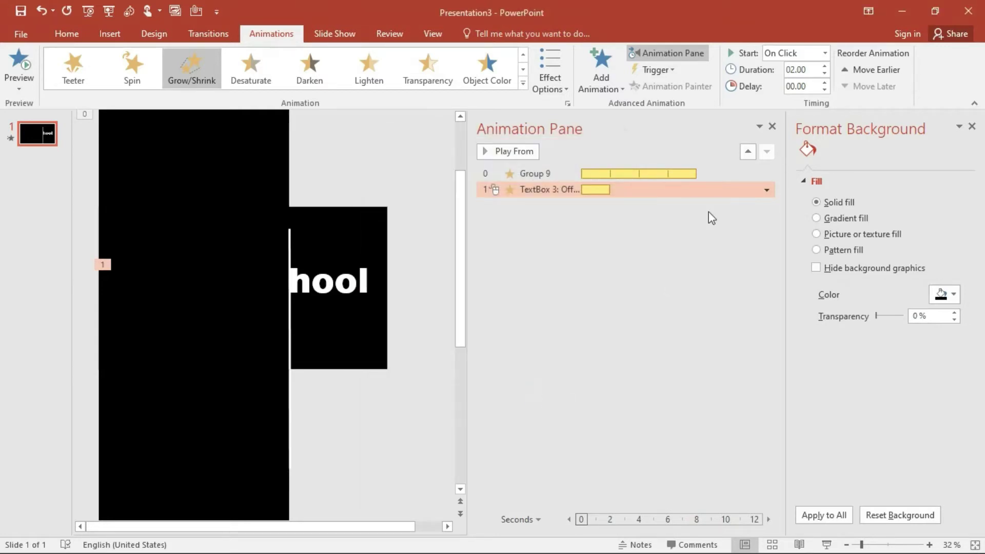
{"action": "left_click", "coordinate": [767, 190]}
Step: Time the Grow/Shrink to start With Previous, last 2 seconds, and wait a 6-second delay
{"action": "left_click", "coordinate": [749, 257]}
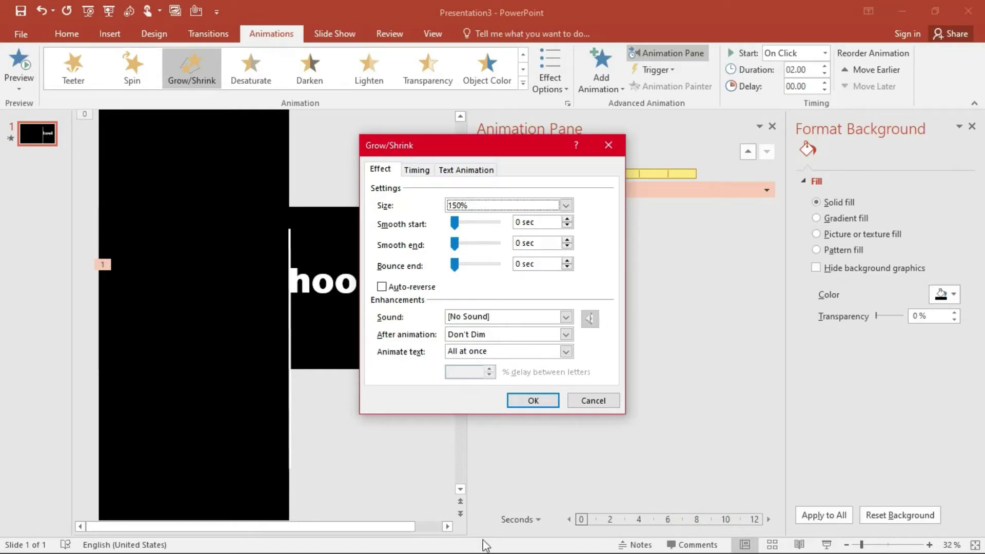
{"action": "left_click", "coordinate": [420, 170]}
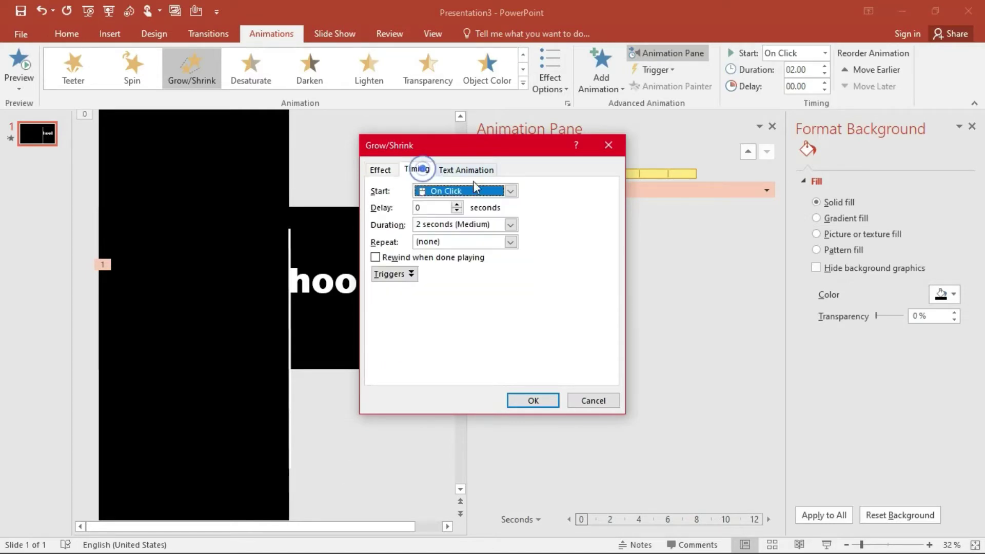
{"action": "left_click", "coordinate": [474, 187]}
{"action": "left_click", "coordinate": [485, 216]}
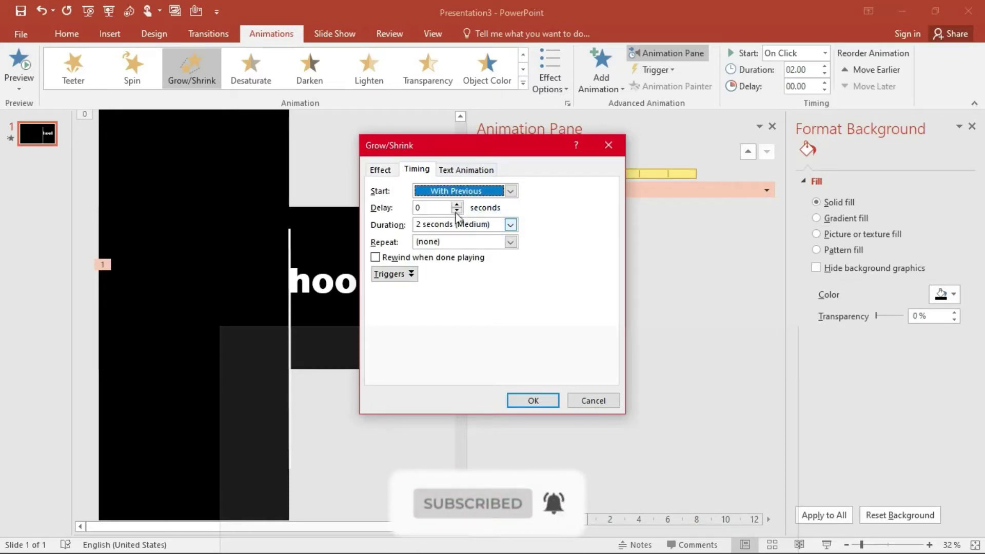
{"action": "left_click", "coordinate": [510, 225]}
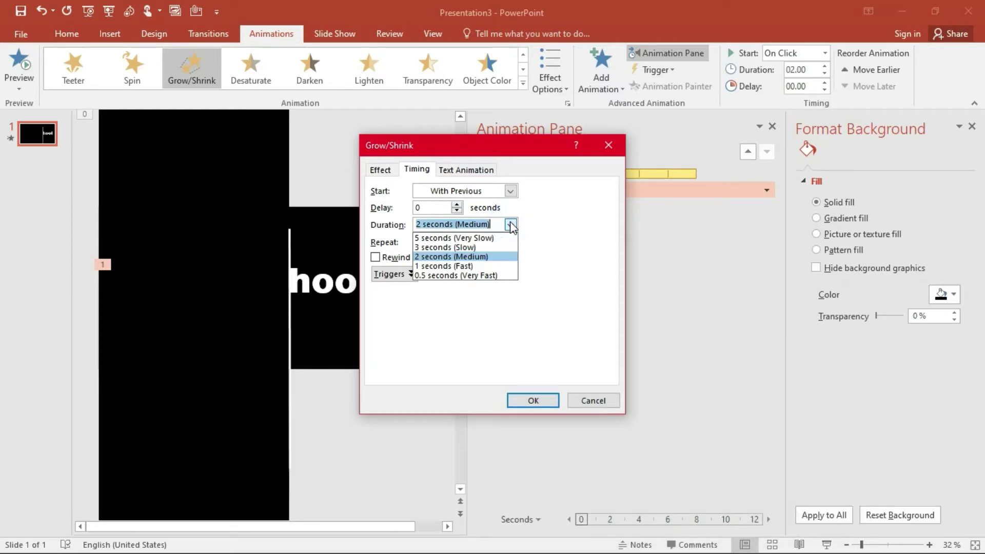
{"action": "left_click", "coordinate": [511, 225]}
{"action": "left_click", "coordinate": [456, 205]}
{"action": "left_click", "coordinate": [456, 204]}
{"action": "left_click", "coordinate": [457, 204]}
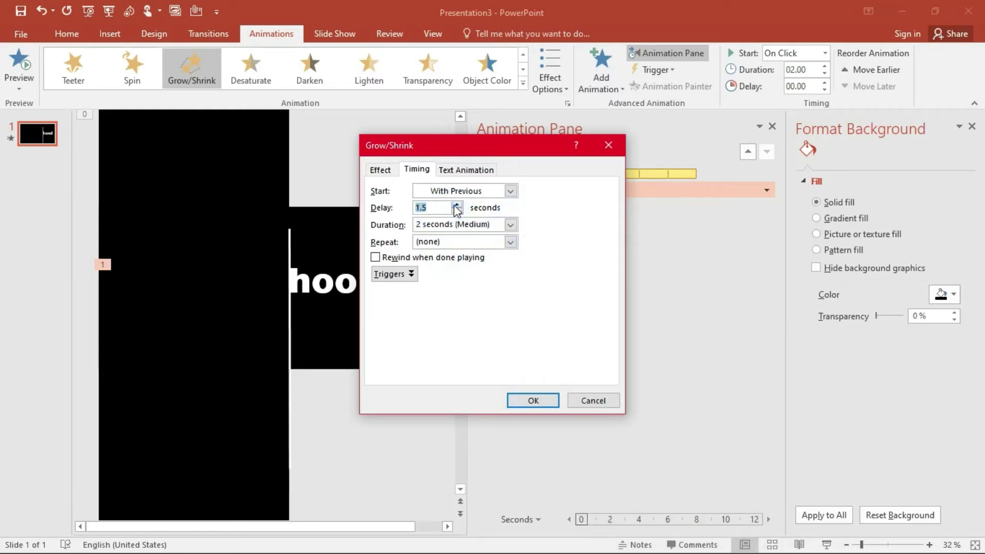
{"action": "left_click", "coordinate": [456, 205]}
{"action": "left_click", "coordinate": [456, 205]}
{"action": "left_click", "coordinate": [456, 205]}
{"action": "left_click", "coordinate": [535, 399]}
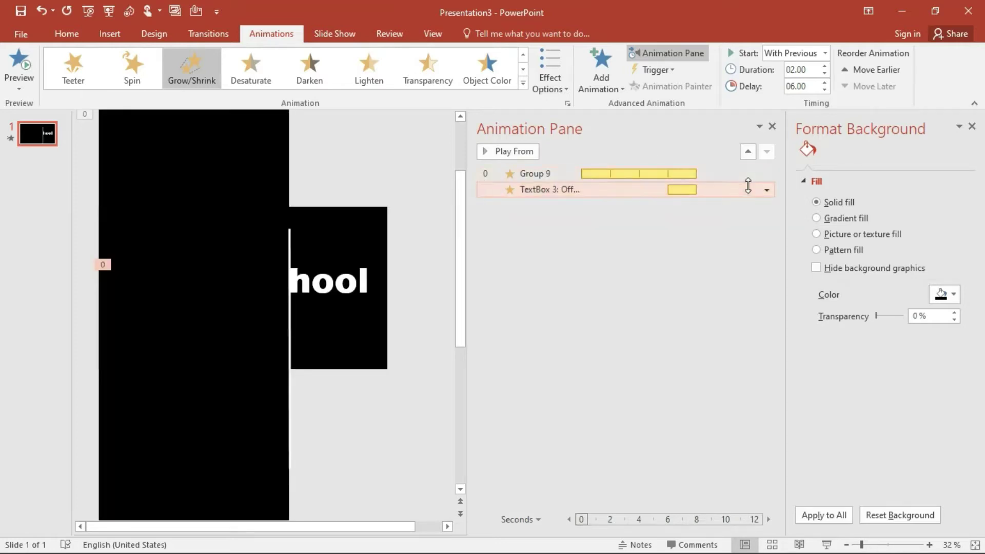
{"action": "left_click", "coordinate": [544, 403]}
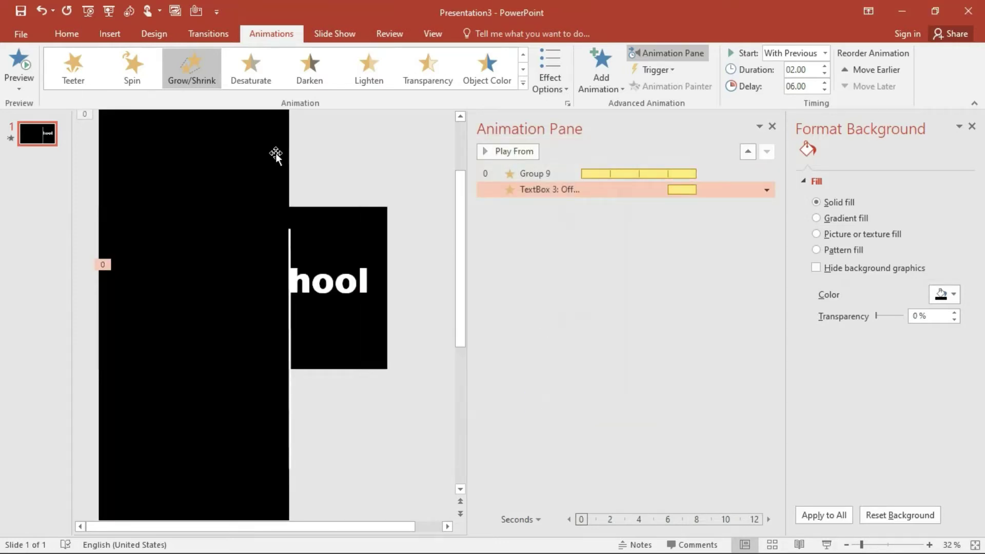
Step: Add a Transparency emphasis to Group 9, starting With Previous
{"action": "left_click", "coordinate": [194, 199]}
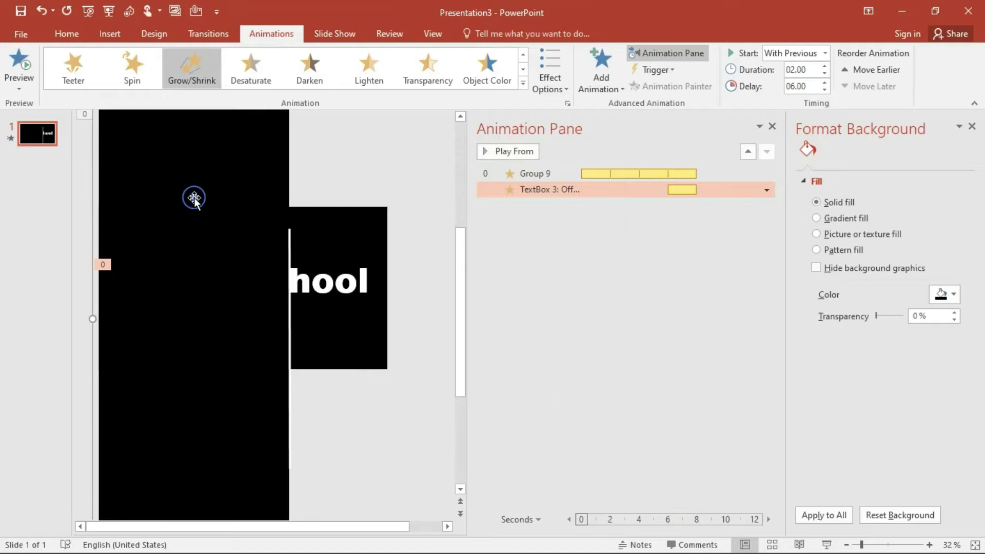
{"action": "left_click", "coordinate": [598, 77]}
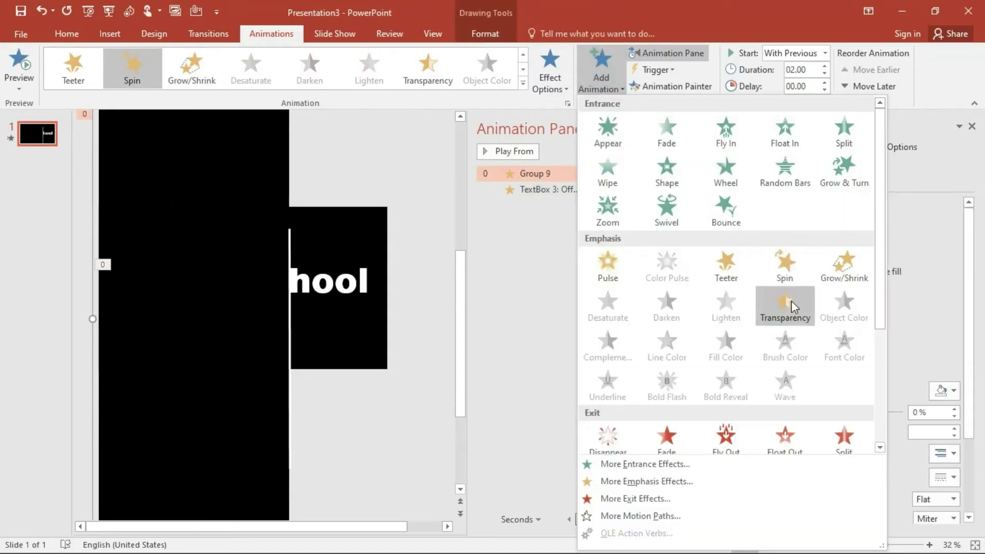
{"action": "left_click", "coordinate": [792, 306]}
{"action": "left_click", "coordinate": [826, 54]}
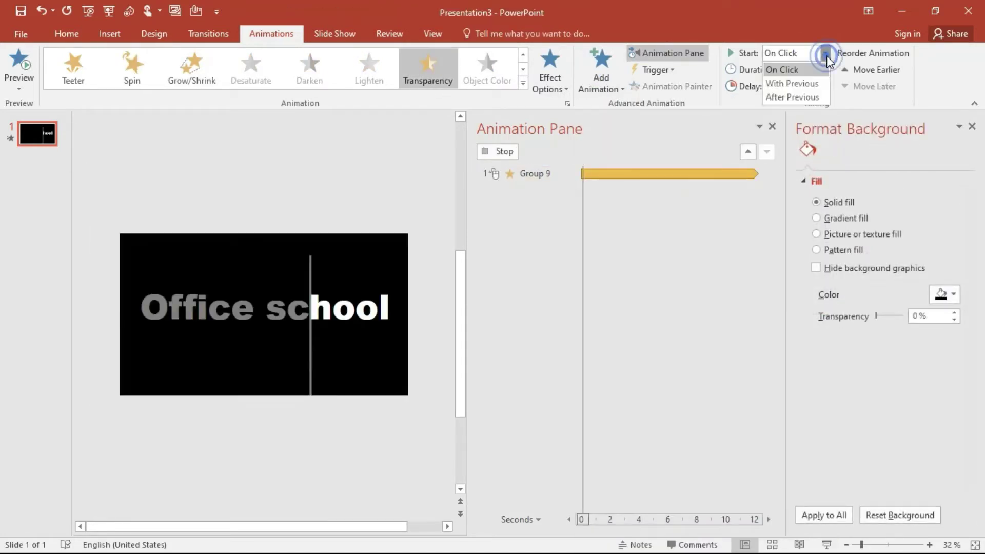
{"action": "left_click", "coordinate": [792, 83]}
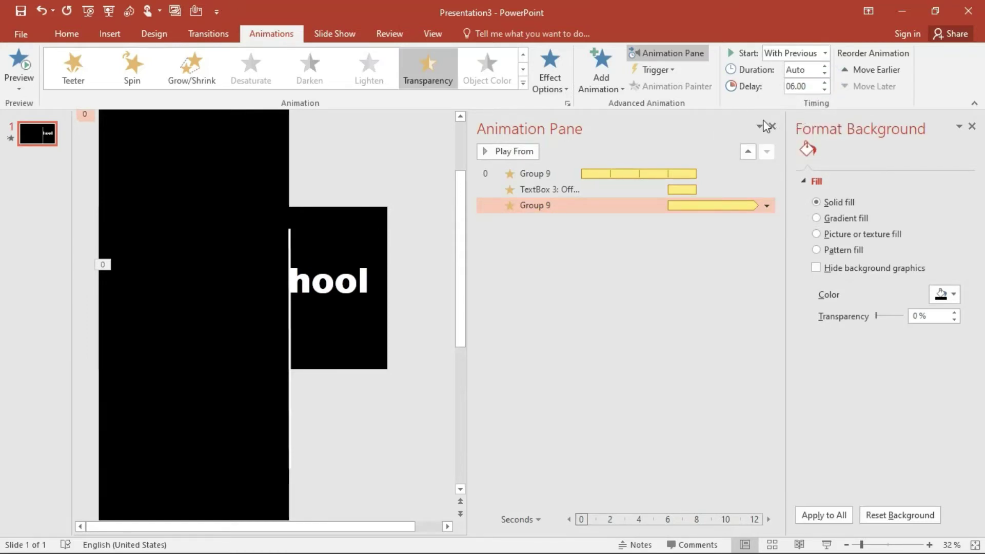
Step: Lengthen the Transparency effect's duration to 03.10 seconds
{"action": "left_click", "coordinate": [825, 68]}
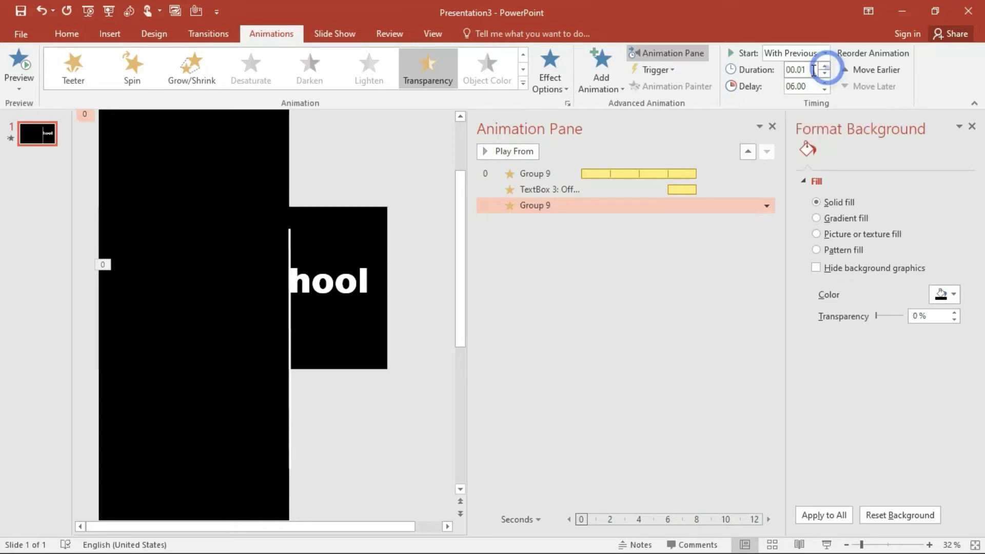
{"action": "key", "text": "BackSpace"}
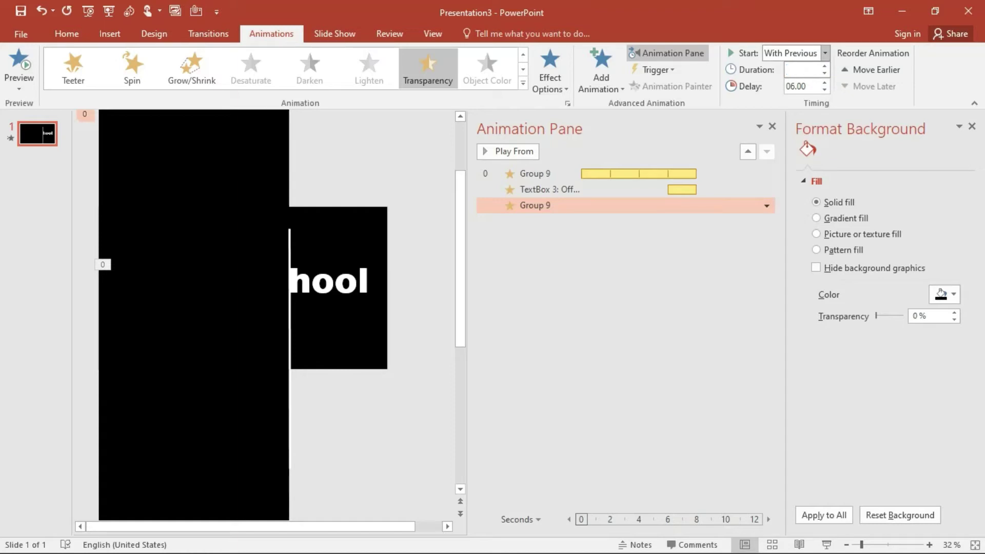
{"action": "left_click", "coordinate": [826, 67]}
{"action": "left_click", "coordinate": [825, 67]}
{"action": "left_click", "coordinate": [826, 67]}
{"action": "left_click", "coordinate": [826, 66]}
{"action": "left_click", "coordinate": [826, 67]}
{"action": "left_click", "coordinate": [825, 67]}
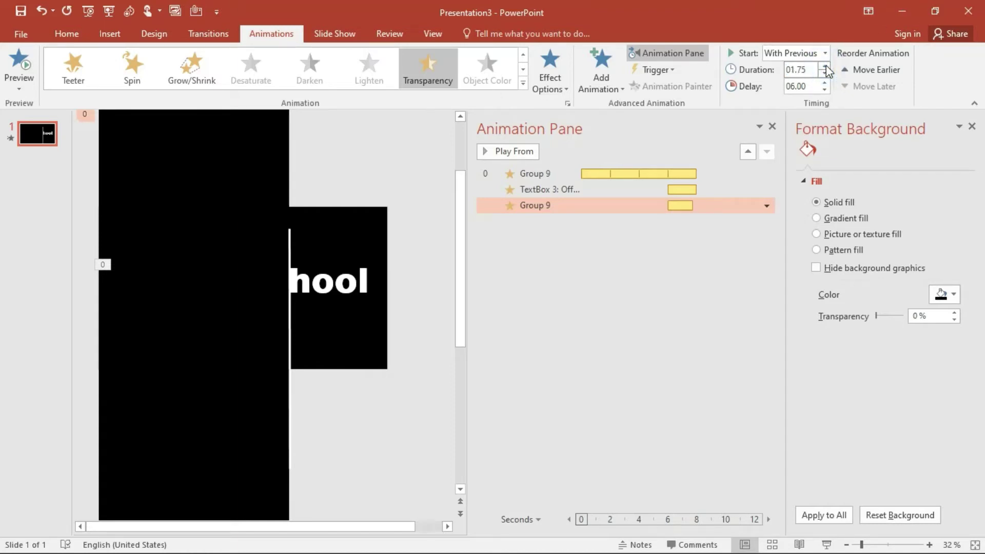
{"action": "left_click", "coordinate": [826, 67]}
{"action": "left_click", "coordinate": [826, 67]}
{"action": "left_click", "coordinate": [826, 67]}
{"action": "left_click", "coordinate": [826, 67]}
{"action": "left_click", "coordinate": [825, 67]}
{"action": "left_click", "coordinate": [826, 67]}
{"action": "left_click", "coordinate": [809, 69]}
{"action": "left_click", "coordinate": [808, 69]}
{"action": "left_click", "coordinate": [616, 74]}
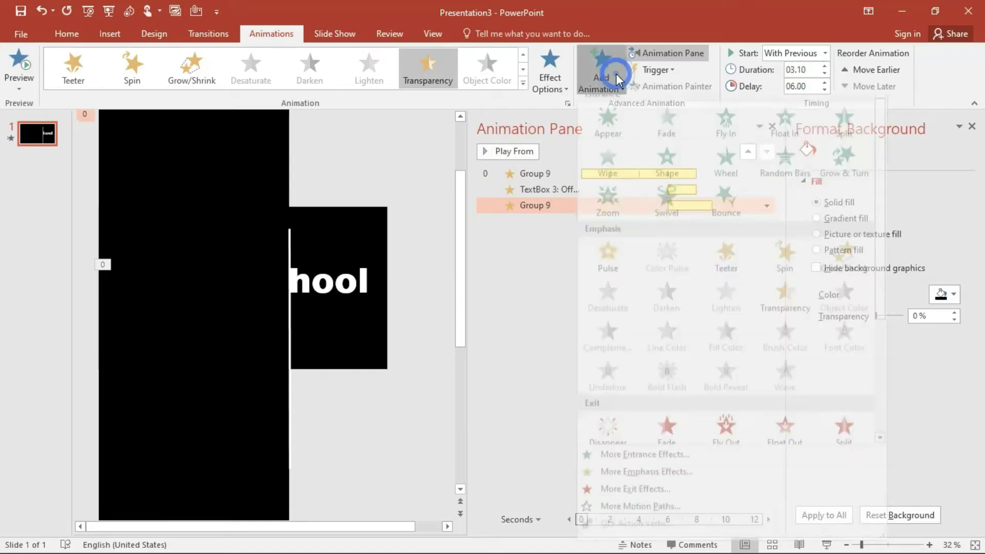
{"action": "scroll", "coordinate": [672, 290], "scroll_direction": "down", "scroll_amount": 3}
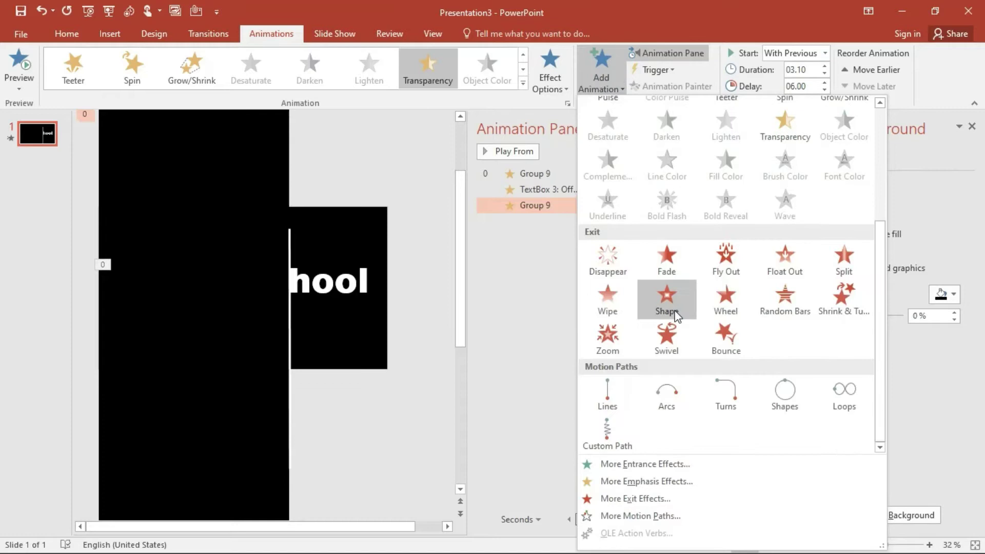
Step: Add a Fade exit effect to Group 9, set to start With Previous
{"action": "left_click", "coordinate": [668, 263]}
{"action": "left_click", "coordinate": [824, 53]}
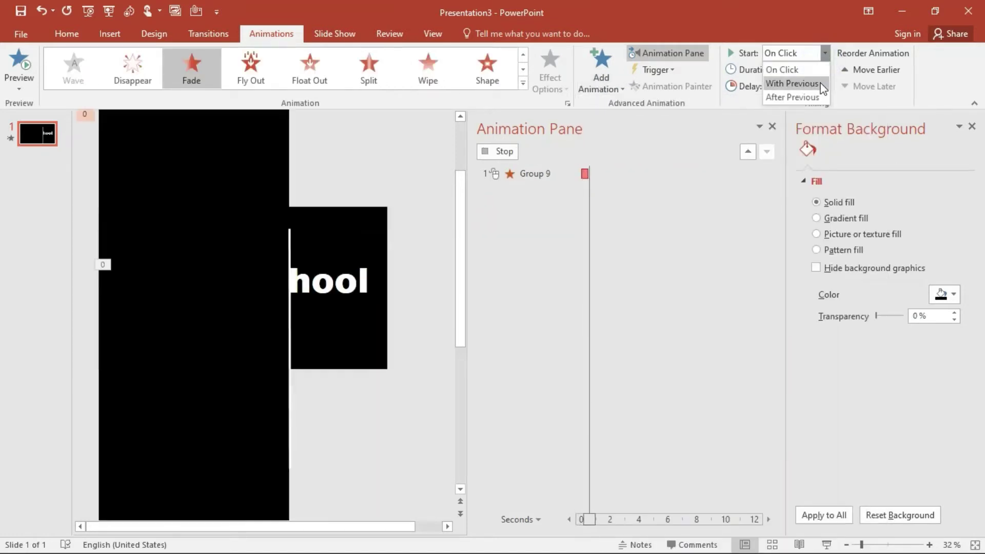
{"action": "left_click", "coordinate": [820, 84]}
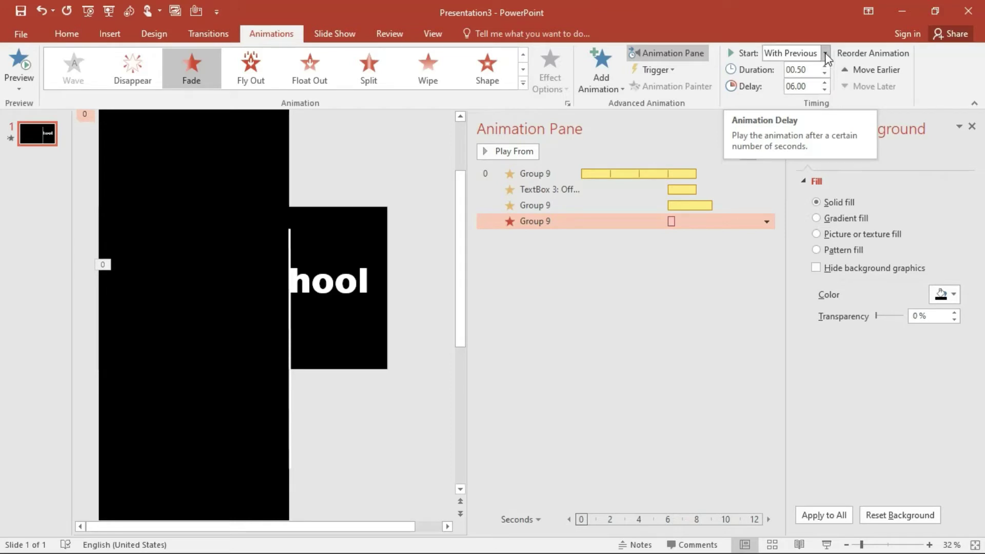
Step: Lengthen the final Group 9 fade-out animation's duration to 2 seconds
{"action": "left_click", "coordinate": [706, 205]}
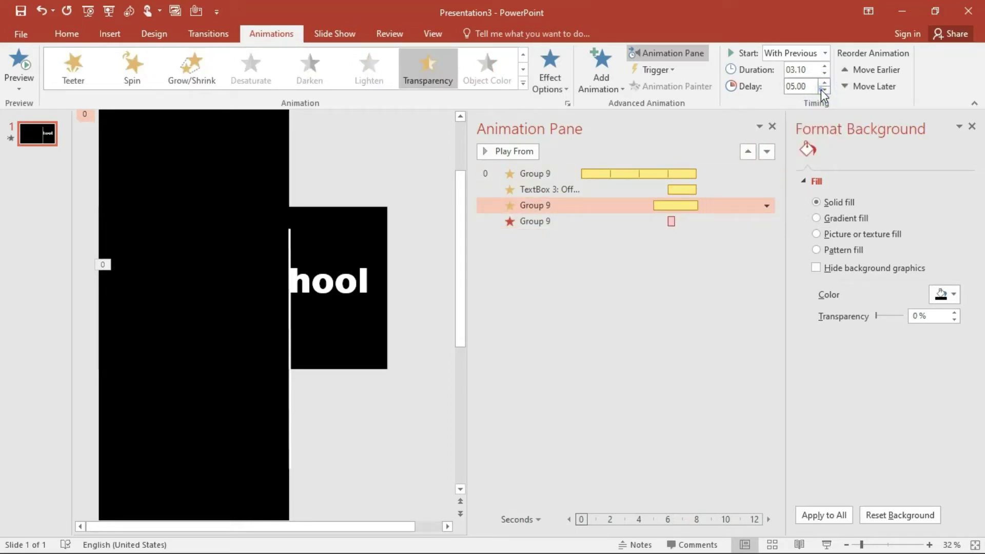
{"action": "left_click", "coordinate": [720, 223]}
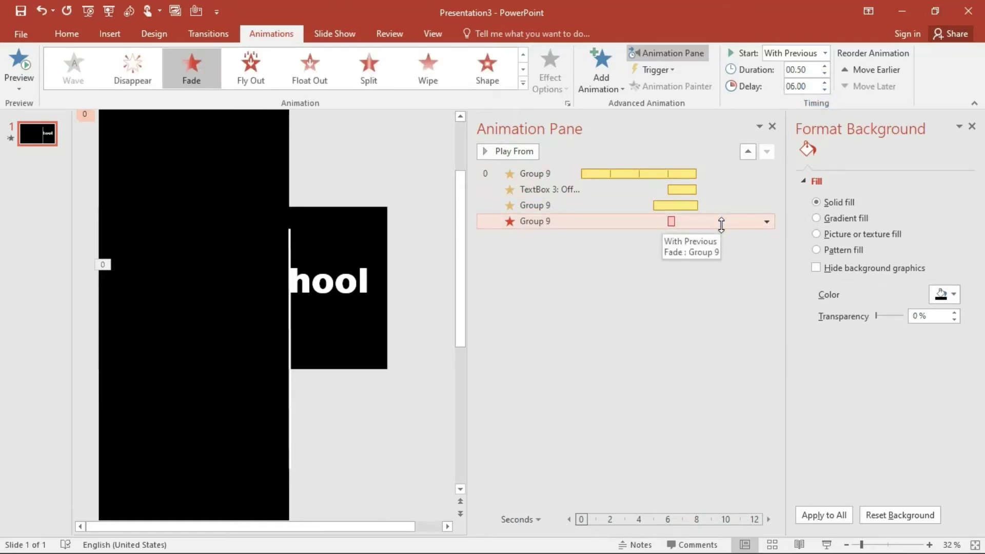
{"action": "left_click", "coordinate": [823, 67]}
{"action": "left_click", "coordinate": [823, 67]}
{"action": "left_click", "coordinate": [823, 67]}
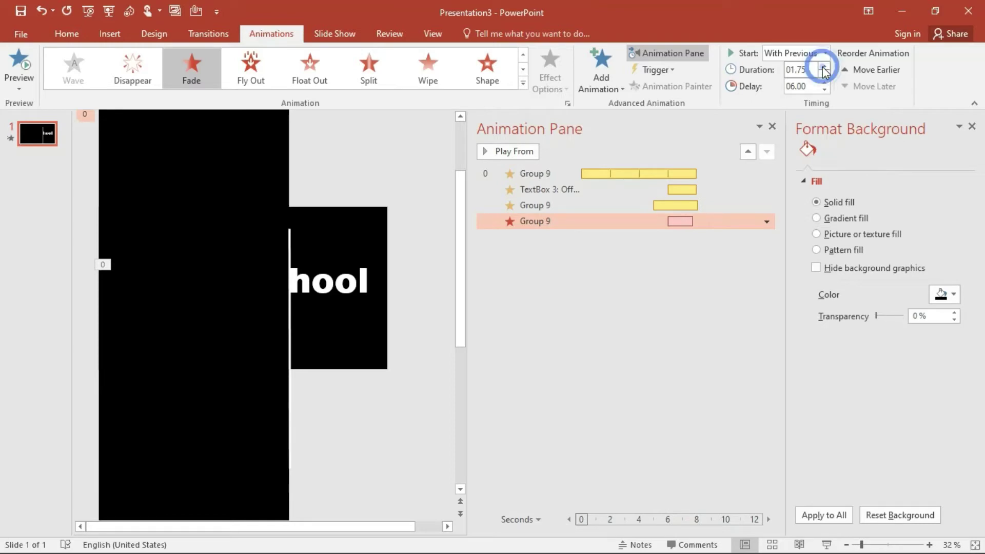
{"action": "left_click", "coordinate": [823, 67]}
{"action": "left_click", "coordinate": [822, 67]}
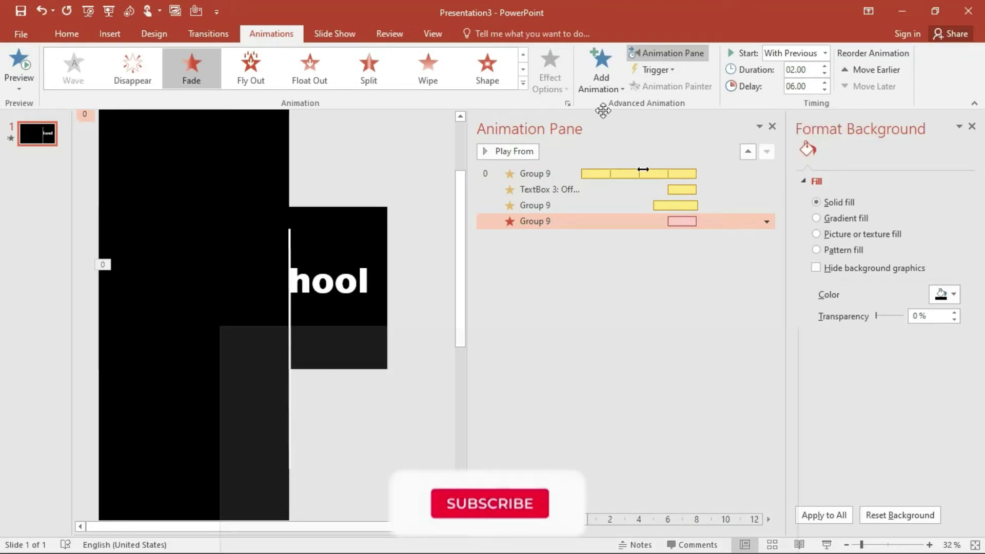
{"action": "left_click", "coordinate": [89, 9]}
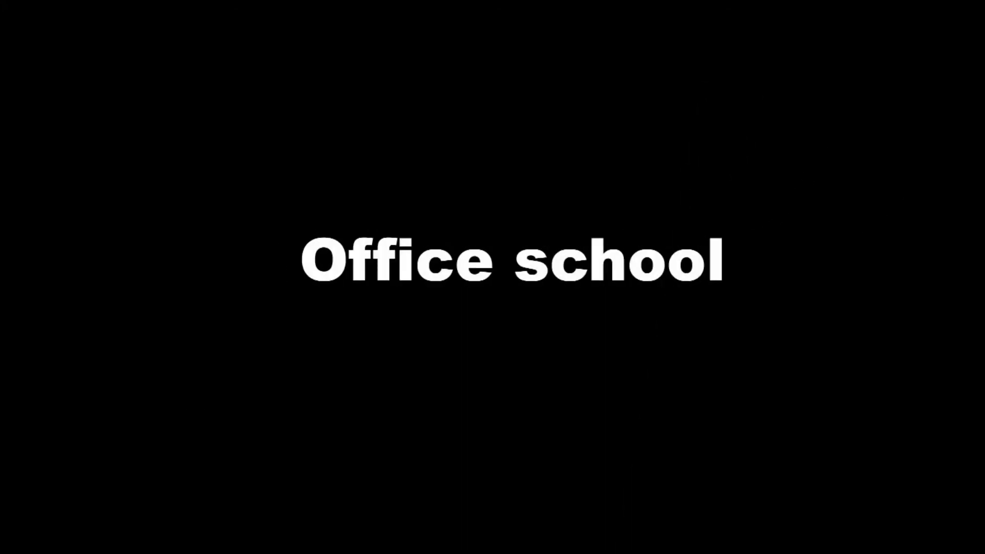
{"action": "left_click", "coordinate": [92, 1]}
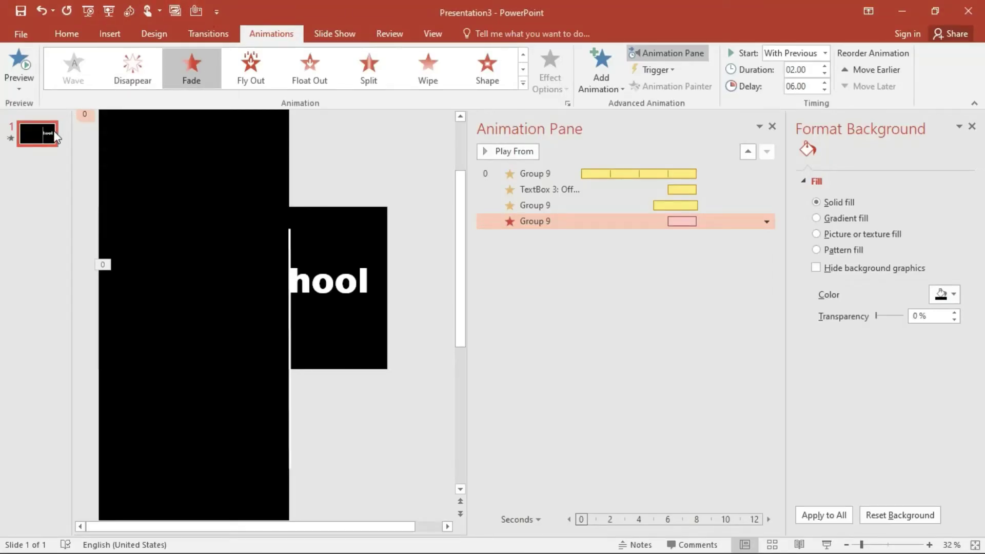
{"action": "left_click", "coordinate": [595, 189]}
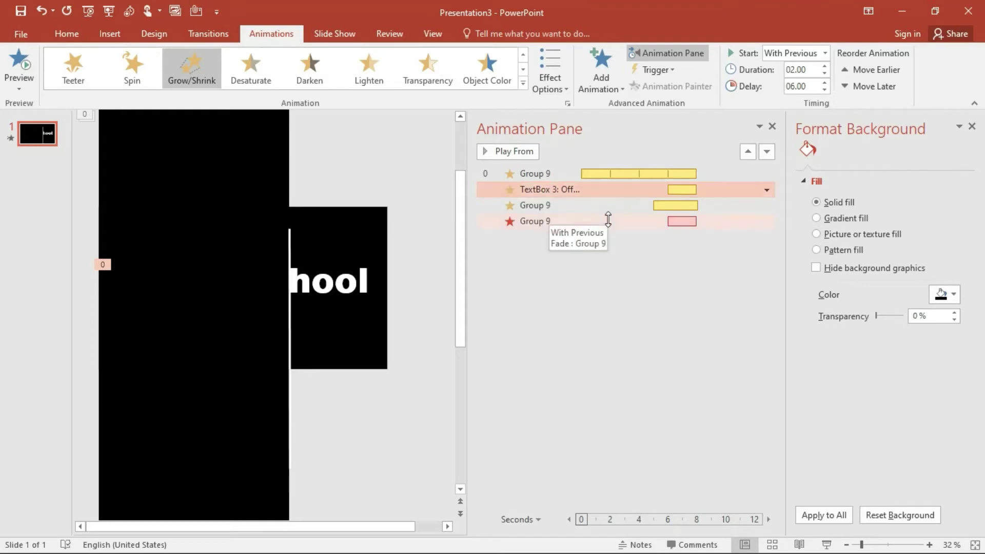
{"action": "left_click", "coordinate": [604, 205]}
{"action": "left_click", "coordinate": [603, 220]}
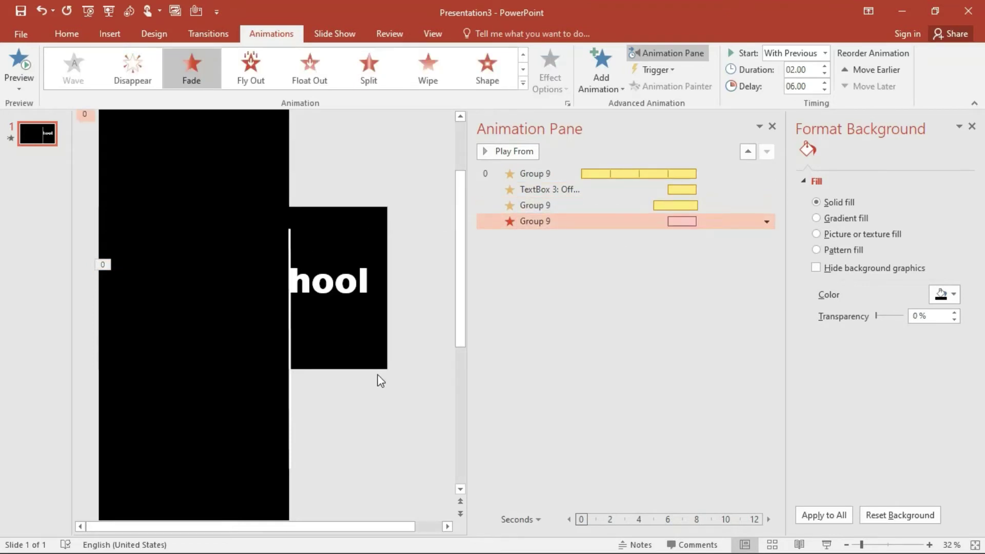
Step: Add a new slide after slide 1 and delete both of its placeholders
{"action": "right_click", "coordinate": [52, 135]}
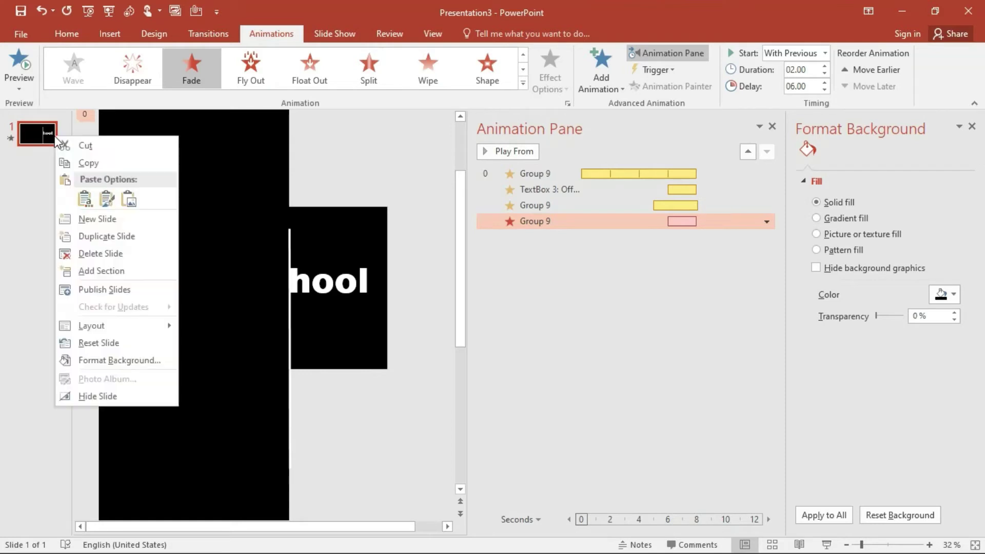
{"action": "left_click", "coordinate": [99, 225]}
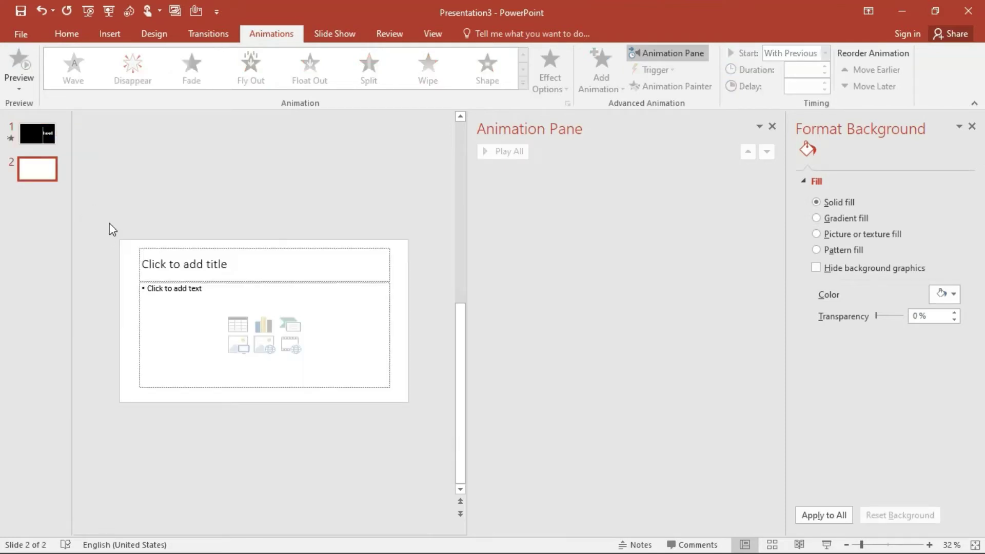
{"action": "left_click_drag", "start_coordinate": [145, 314], "coordinate": [413, 473]}
{"action": "left_click_drag", "start_coordinate": [176, 191], "coordinate": [323, 477]}
{"action": "left_click_drag", "start_coordinate": [97, 200], "coordinate": [460, 513]}
{"action": "key", "text": "Delete"}
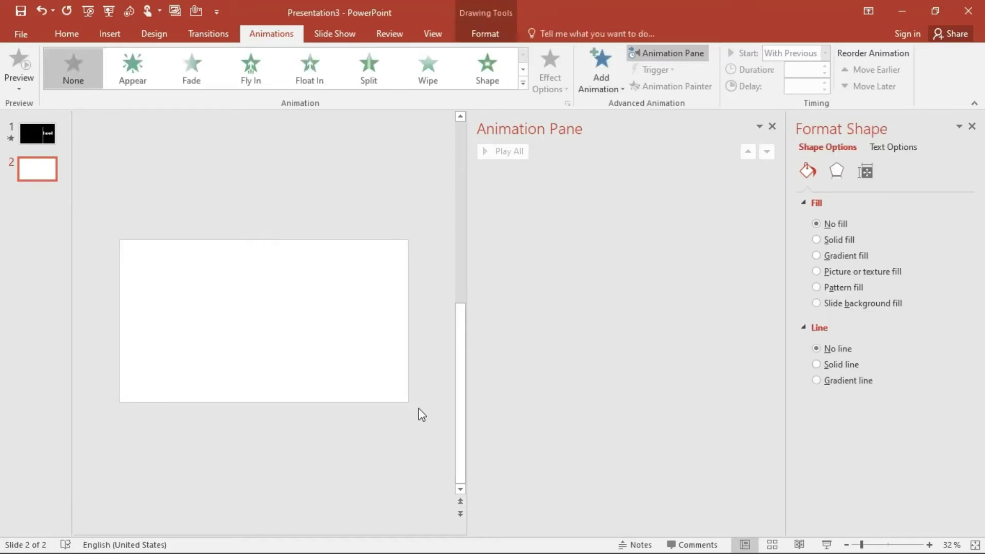
{"action": "left_click", "coordinate": [421, 415]}
Step: Give the new slide a solid black background fill
{"action": "right_click", "coordinate": [265, 315]}
{"action": "left_click", "coordinate": [288, 434]}
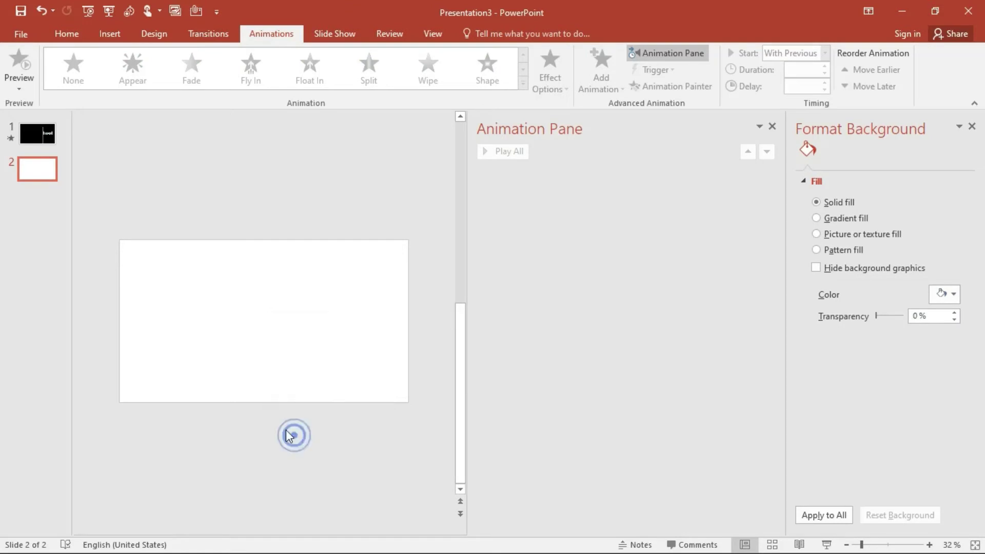
{"action": "left_click", "coordinate": [949, 293]}
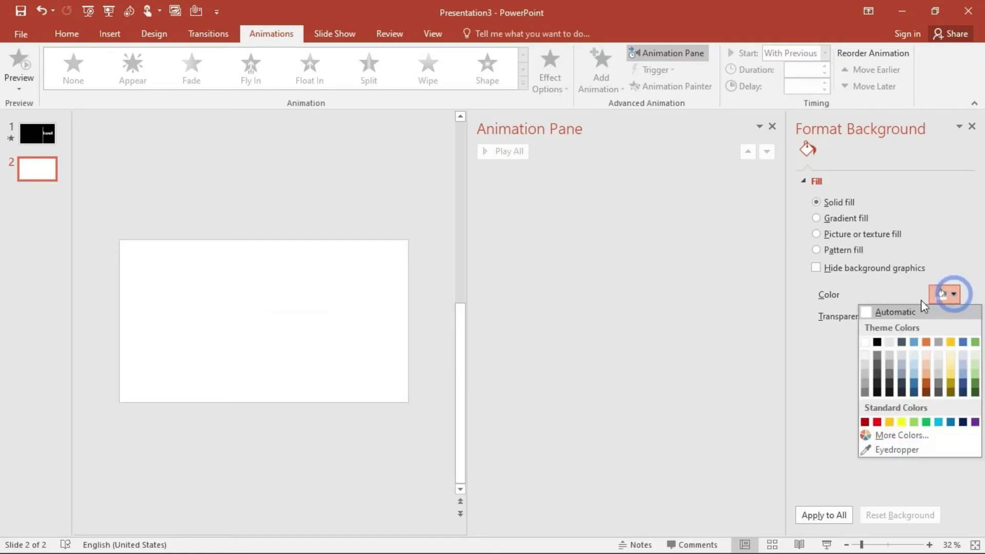
{"action": "left_click", "coordinate": [876, 341]}
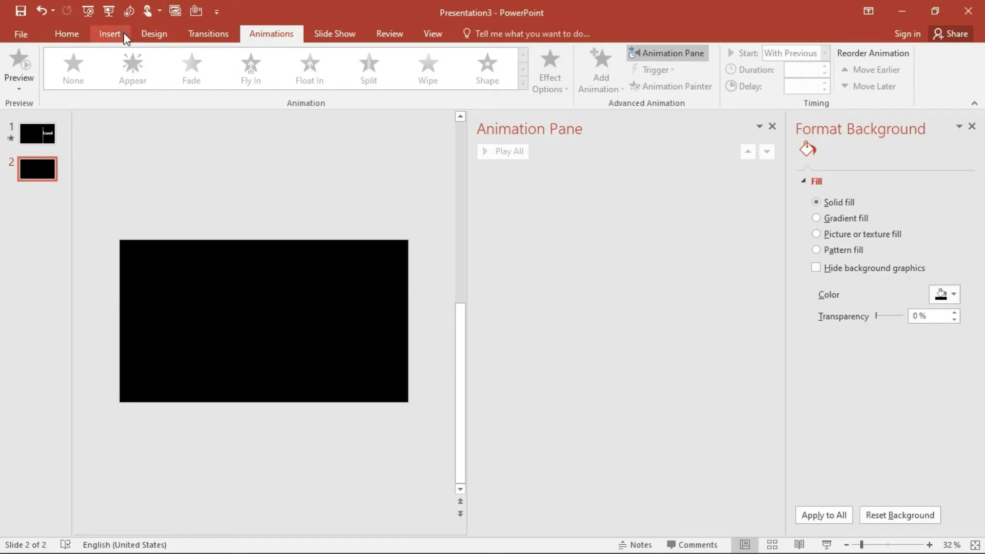
Step: Pick the Text Box shape from Insert > Shapes and start placing it on the slide
{"action": "left_click", "coordinate": [124, 33]}
{"action": "left_click", "coordinate": [246, 78]}
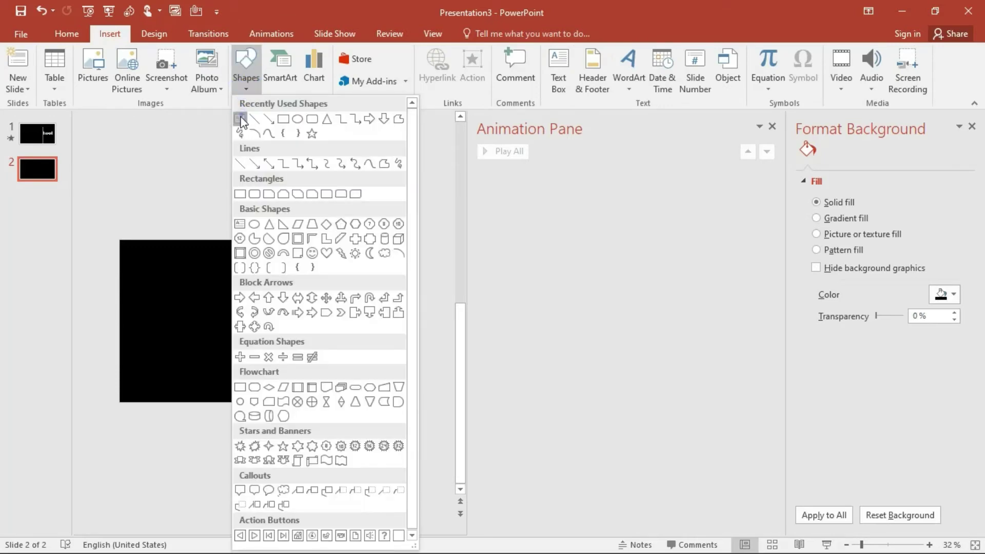
{"action": "left_click", "coordinate": [240, 119]}
{"action": "left_click", "coordinate": [164, 288]}
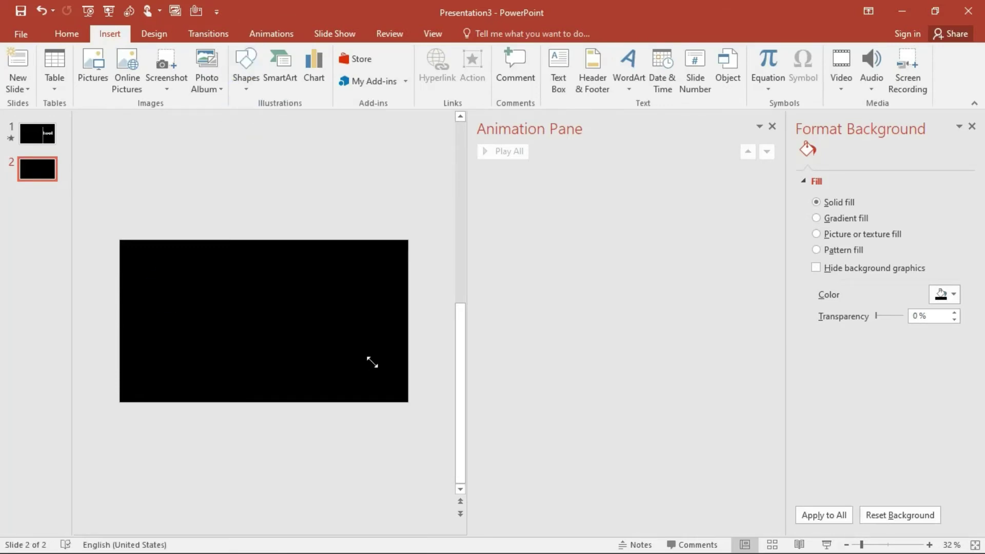
Step: Draw a text box, paste the website address into it, and enlarge the text
{"action": "left_click_drag", "start_coordinate": [371, 362], "coordinate": [370, 363]}
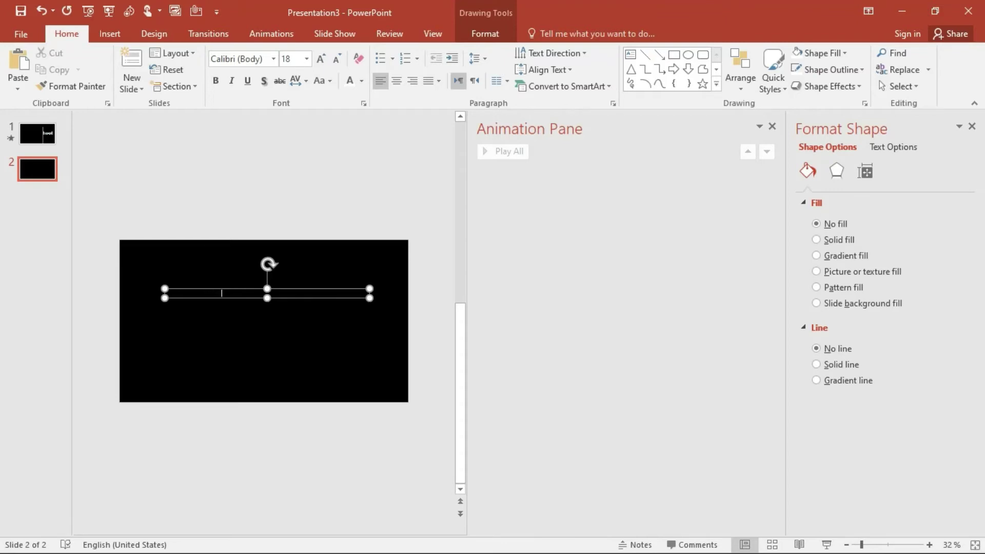
{"action": "type", "text": "aa"}
{"action": "left_click", "coordinate": [190, 291]}
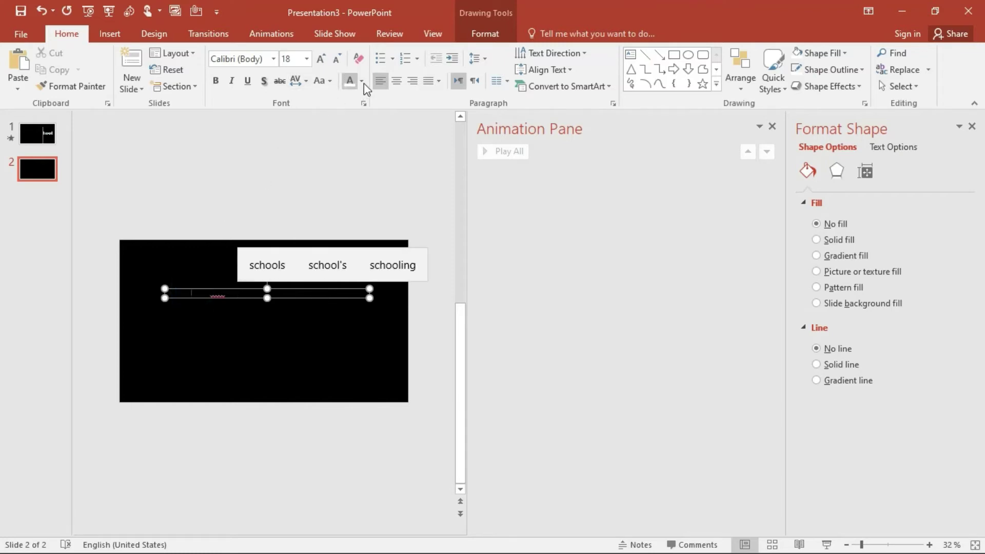
{"action": "key", "text": "ctrl+v"}
{"action": "left_click", "coordinate": [320, 54]}
{"action": "left_click", "coordinate": [324, 58]}
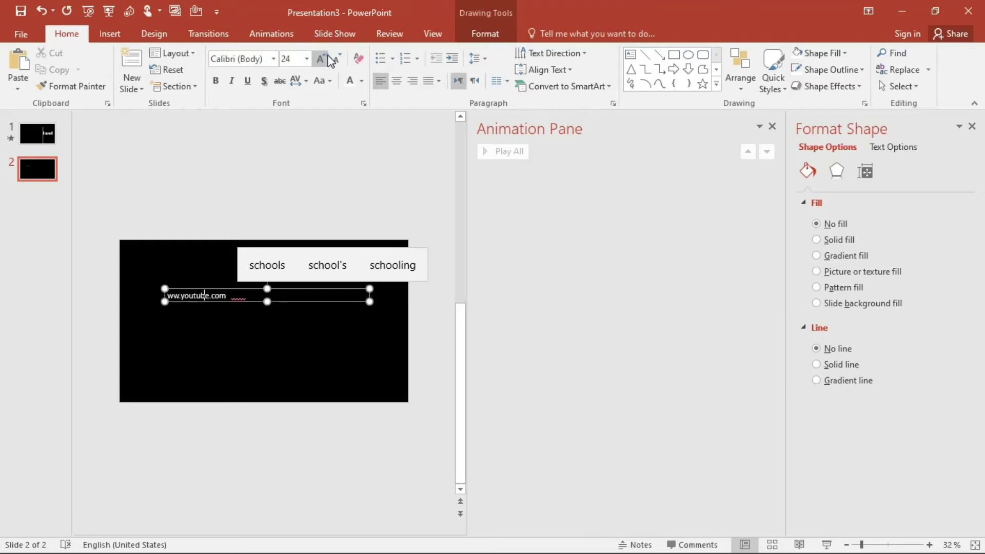
{"action": "left_click", "coordinate": [324, 58]}
{"action": "left_click", "coordinate": [324, 58]}
{"action": "left_click", "coordinate": [324, 58]}
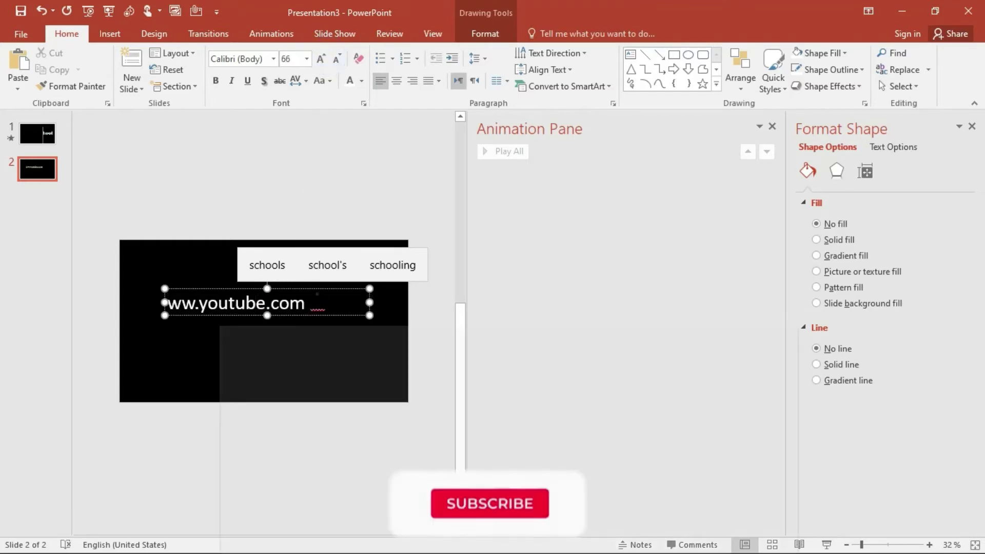
{"action": "left_click", "coordinate": [314, 291]}
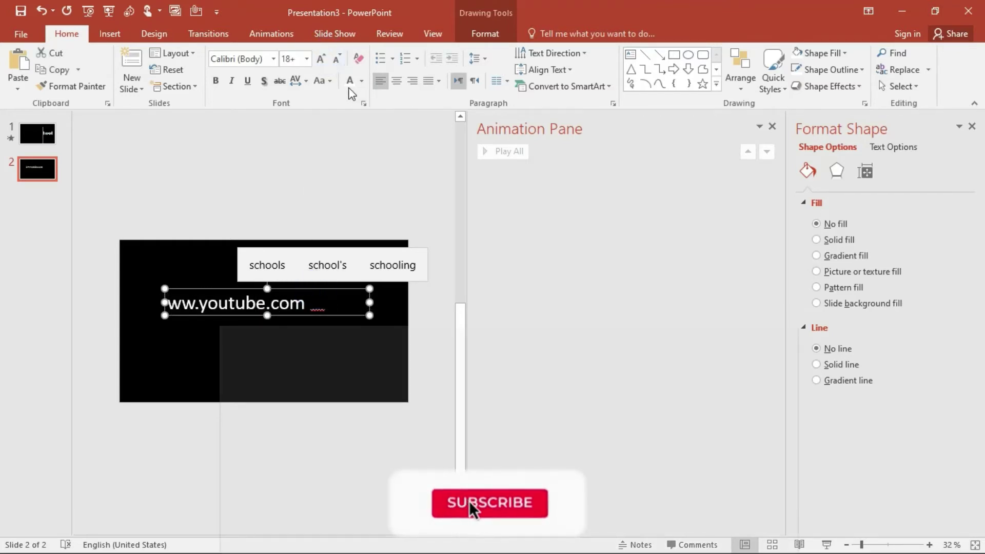
{"action": "left_click", "coordinate": [324, 305]}
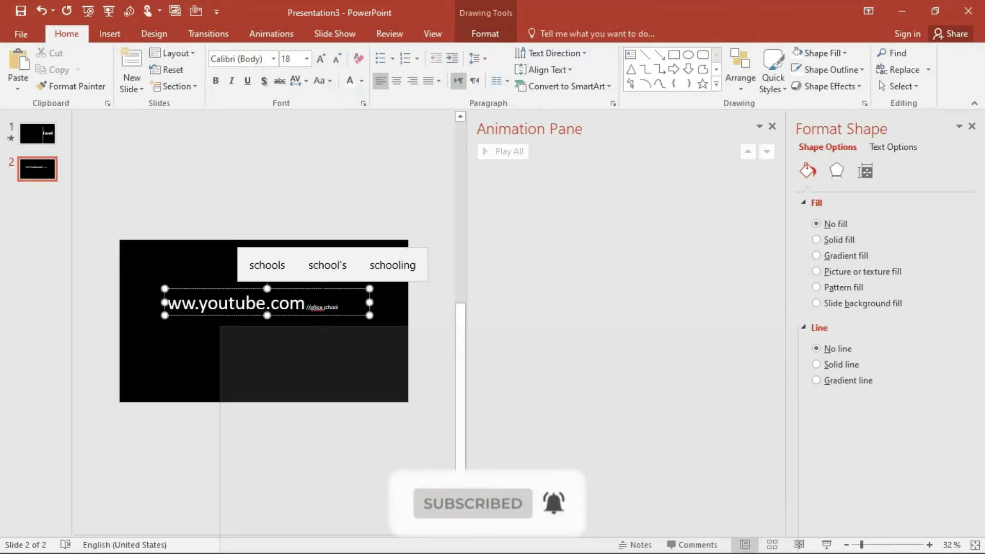
{"action": "left_click", "coordinate": [321, 59]}
{"action": "left_click", "coordinate": [355, 308]}
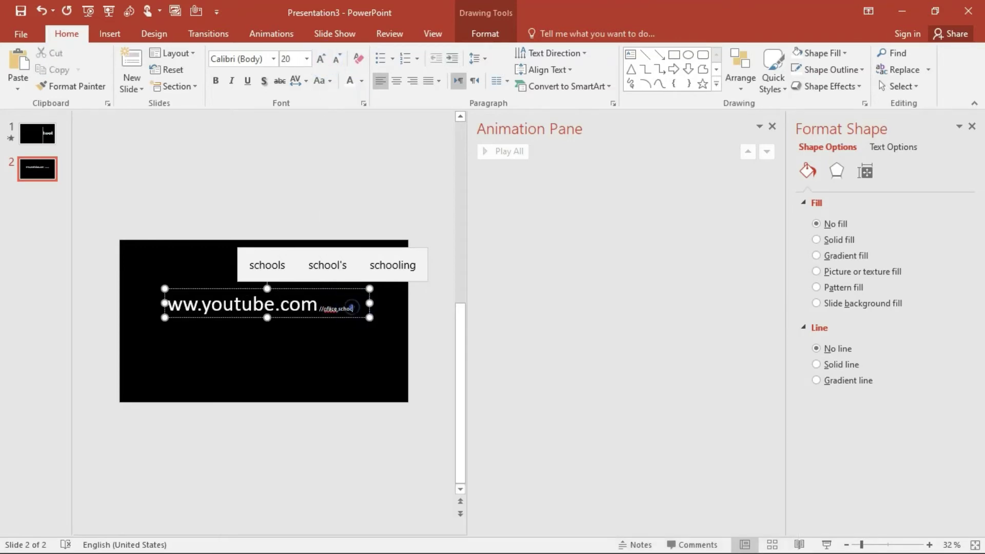
{"action": "key", "text": "BackSpace"}
{"action": "key", "text": "BackSpace"}
{"action": "key", "text": "BackSpace"}
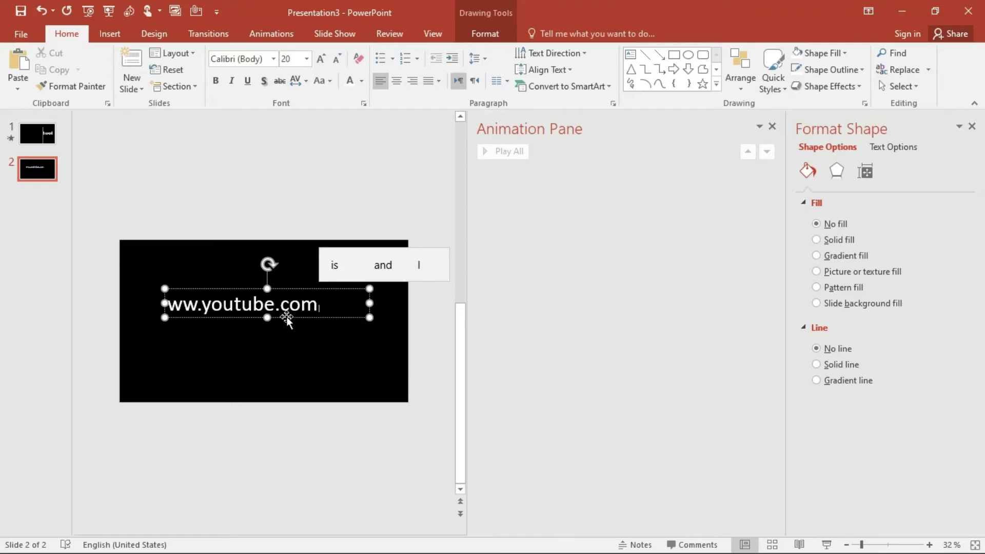
{"action": "key", "text": "ctrl+shift+period"}
{"action": "key", "text": "ctrl+shift+period"}
{"action": "key", "text": "ctrl+shift+period"}
{"action": "type", "text": "// o"}
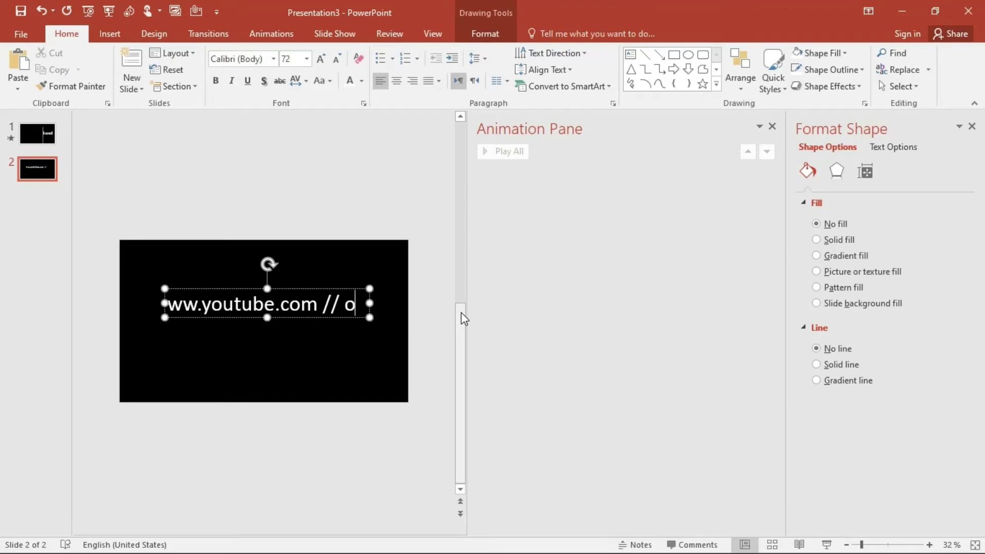
{"action": "type", "text": "ffi"}
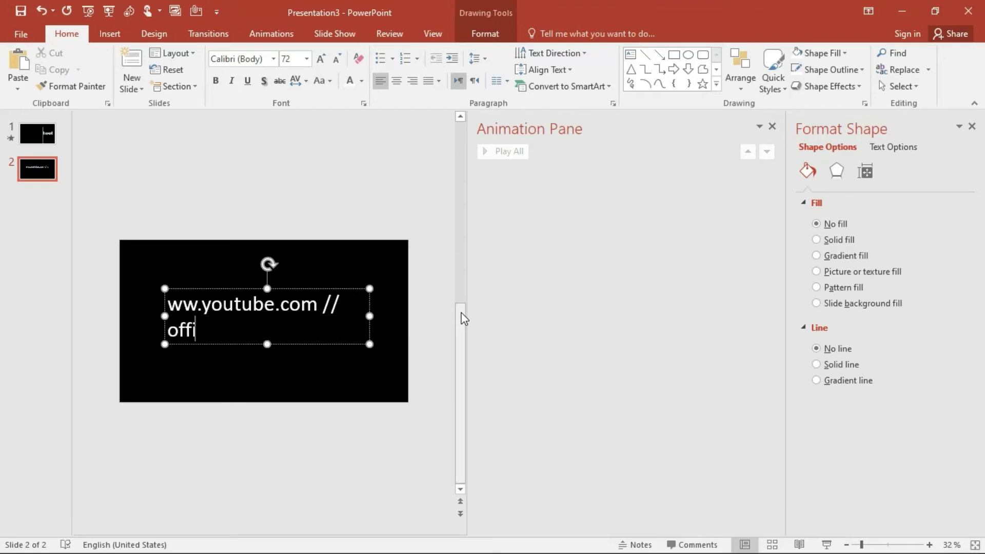
{"action": "type", "text": "ce scho"}
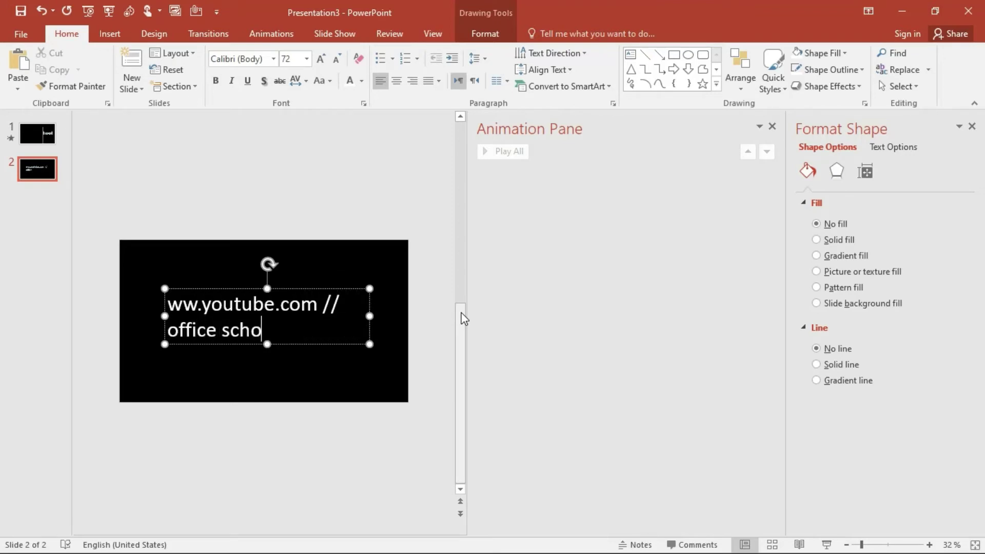
{"action": "type", "text": "ol"}
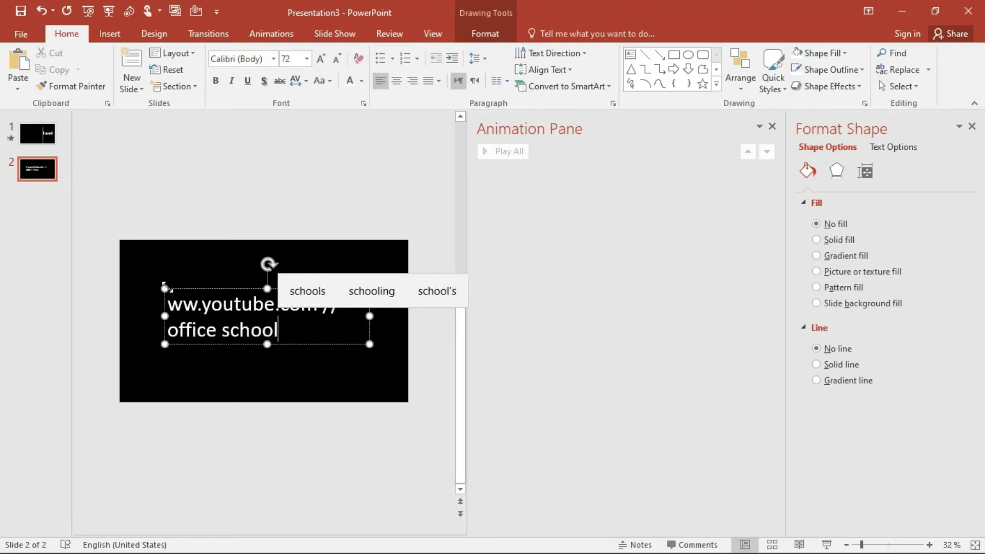
{"action": "left_click_drag", "start_coordinate": [164, 285], "coordinate": [87, 287]}
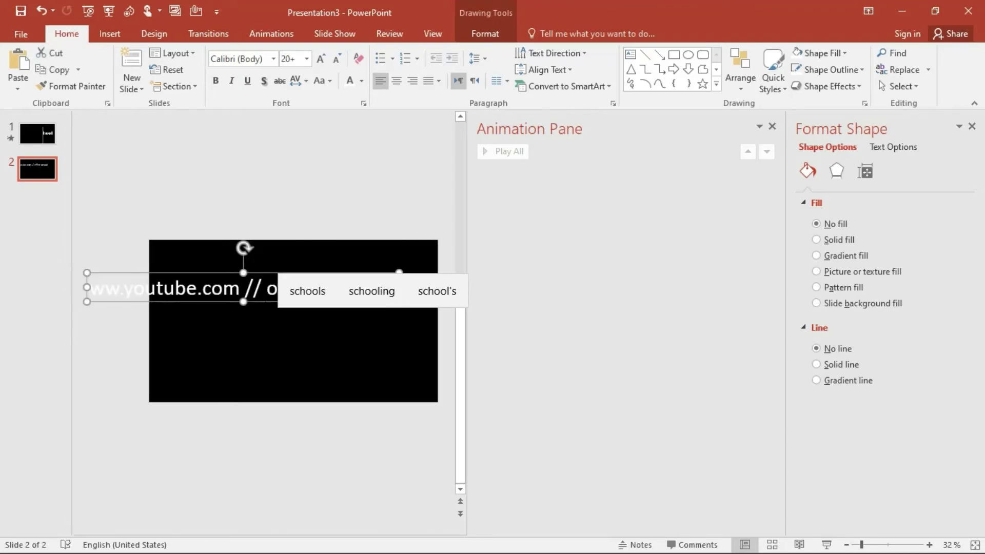
Step: Shrink the credit line and move its box toward the slide centre
{"action": "double_click", "coordinate": [337, 62]}
{"action": "left_click_drag", "start_coordinate": [212, 296], "coordinate": [270, 315]}
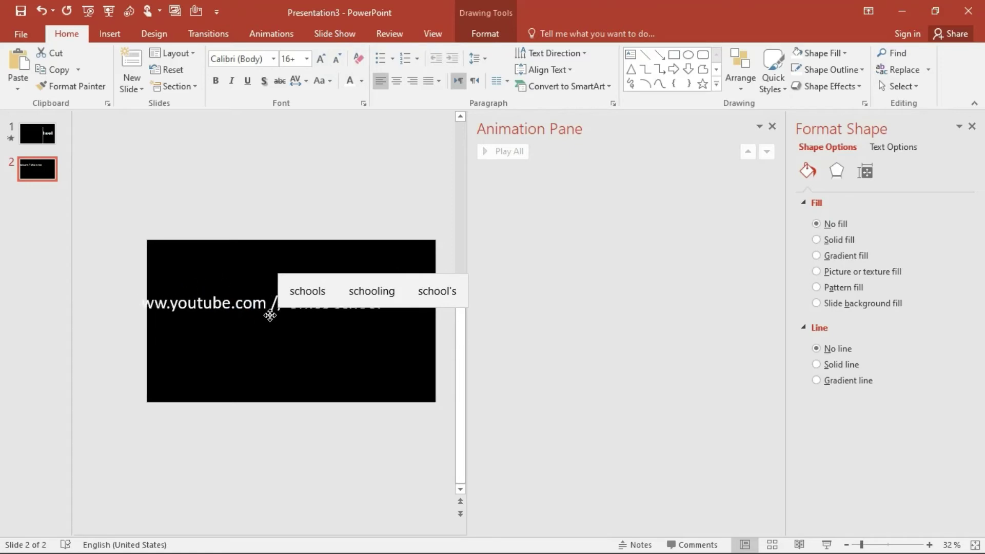
{"action": "left_click", "coordinate": [345, 203]}
{"action": "left_click", "coordinate": [348, 306]}
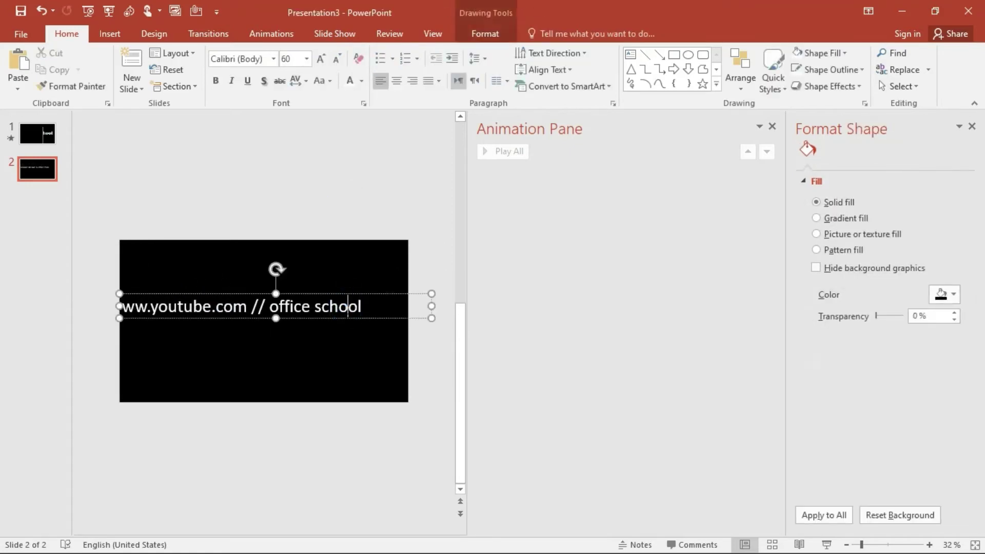
{"action": "left_click_drag", "start_coordinate": [331, 316], "coordinate": [349, 319]}
Step: Set the credit line to Arial Black at size 14
{"action": "left_click", "coordinate": [275, 61]}
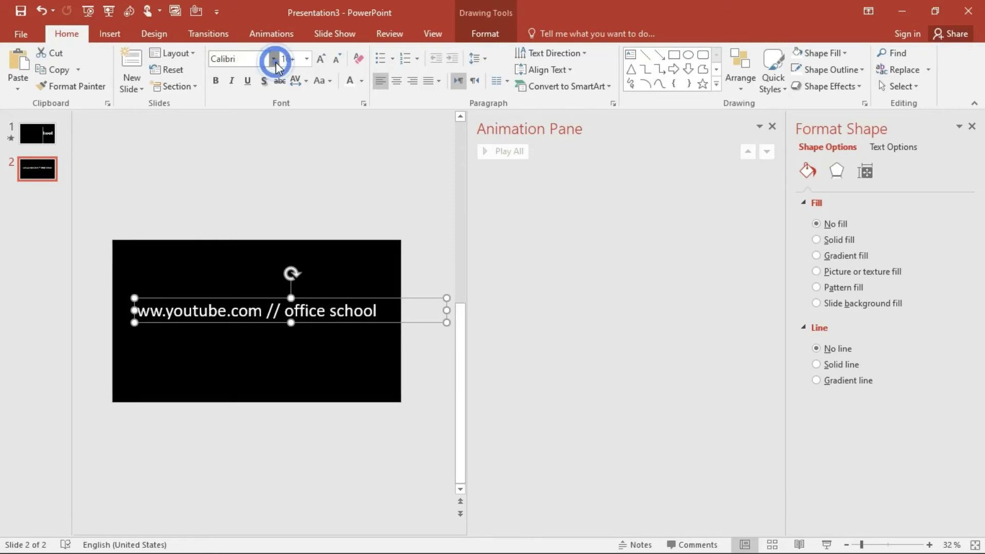
{"action": "left_click", "coordinate": [272, 146]}
{"action": "left_click", "coordinate": [319, 60]}
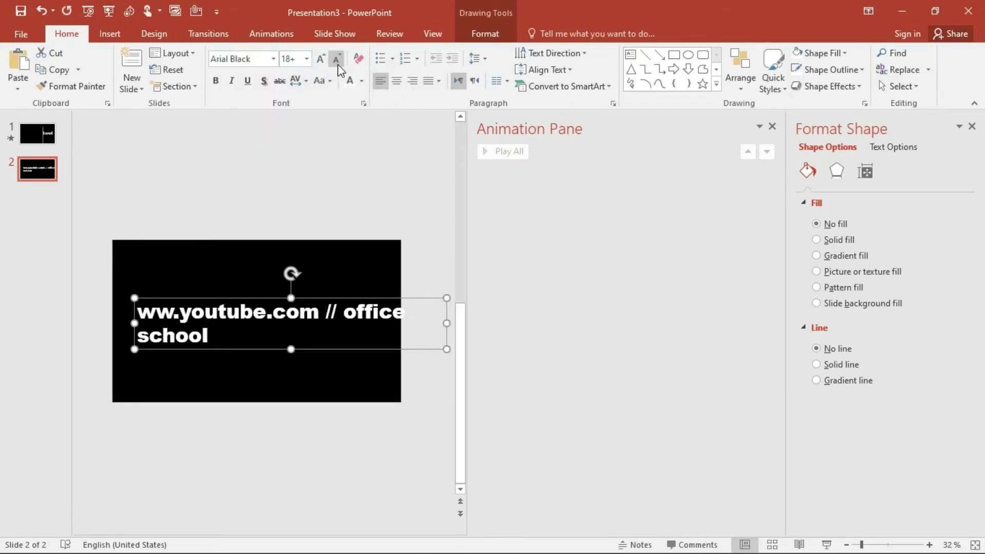
{"action": "left_click", "coordinate": [336, 60]}
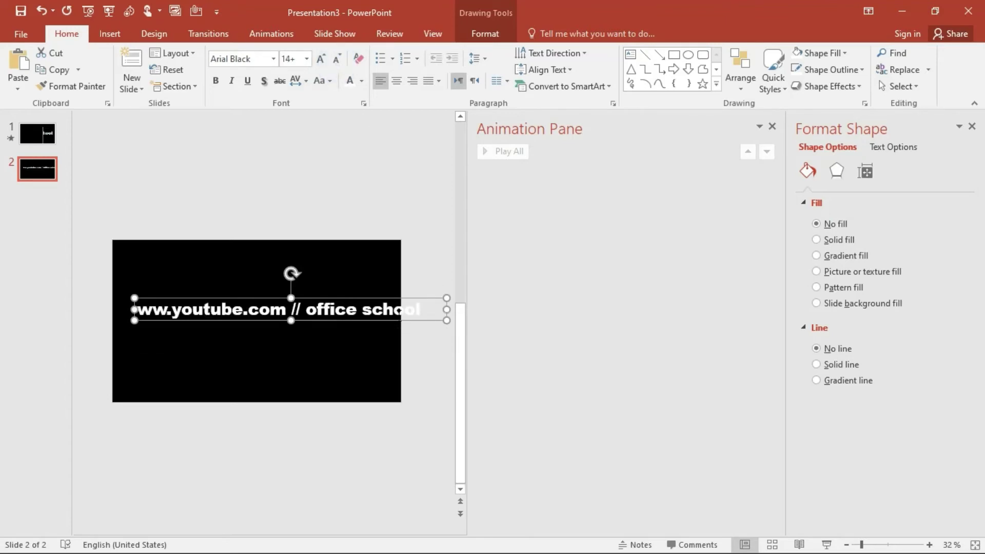
{"action": "left_click", "coordinate": [395, 313]}
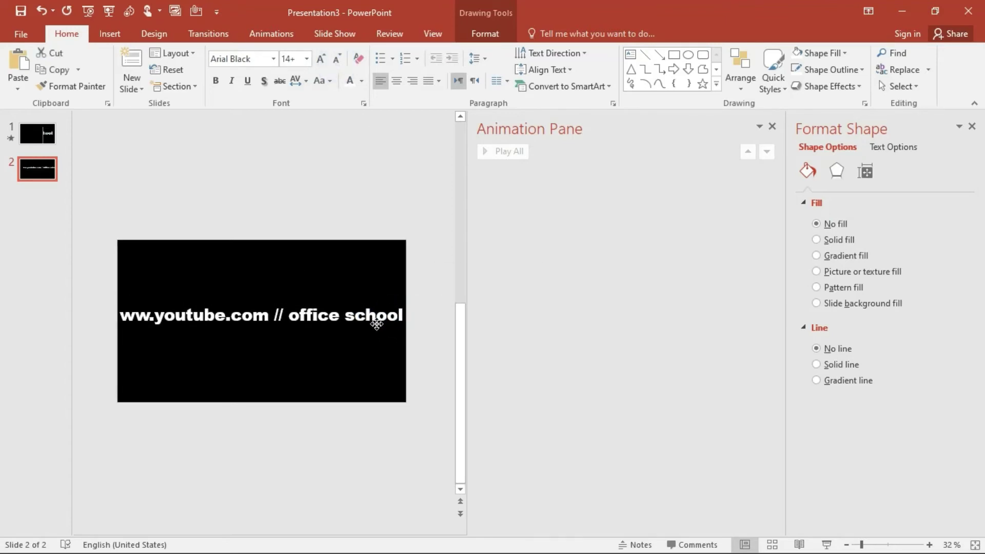
Step: Copy slide 1's black mask group and paste it onto slide 2 as Group 4
{"action": "left_click", "coordinate": [377, 324]}
{"action": "left_click", "coordinate": [50, 145]}
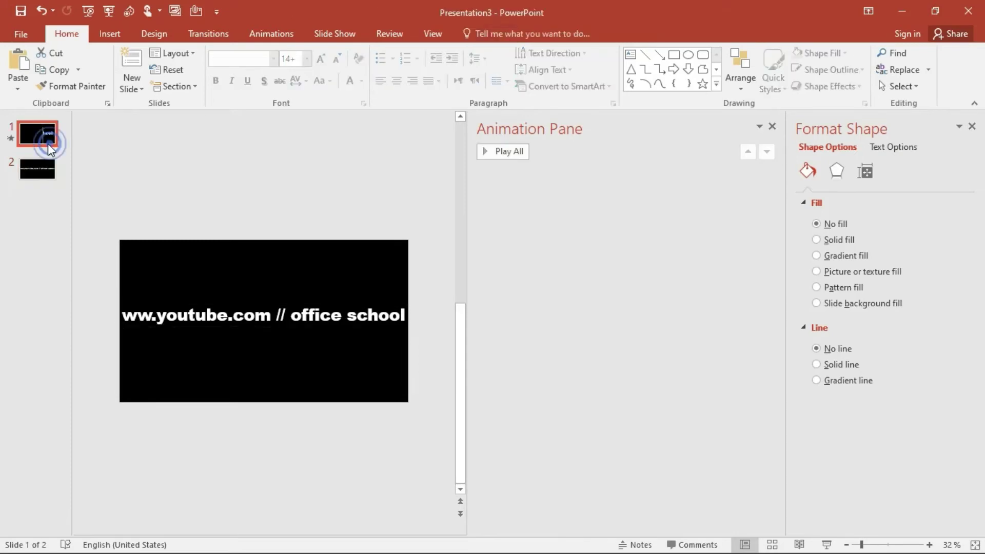
{"action": "left_click", "coordinate": [204, 244]}
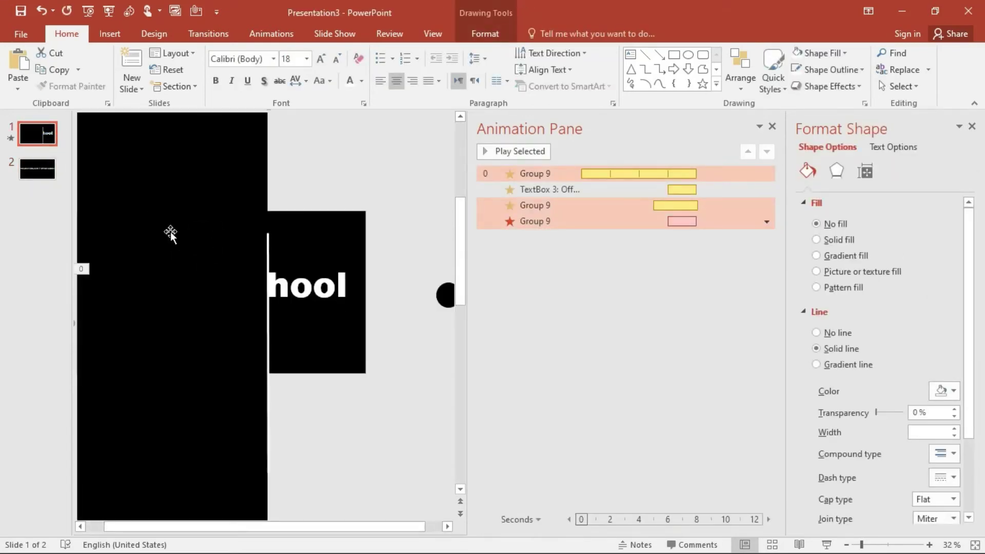
{"action": "left_click", "coordinate": [26, 173]}
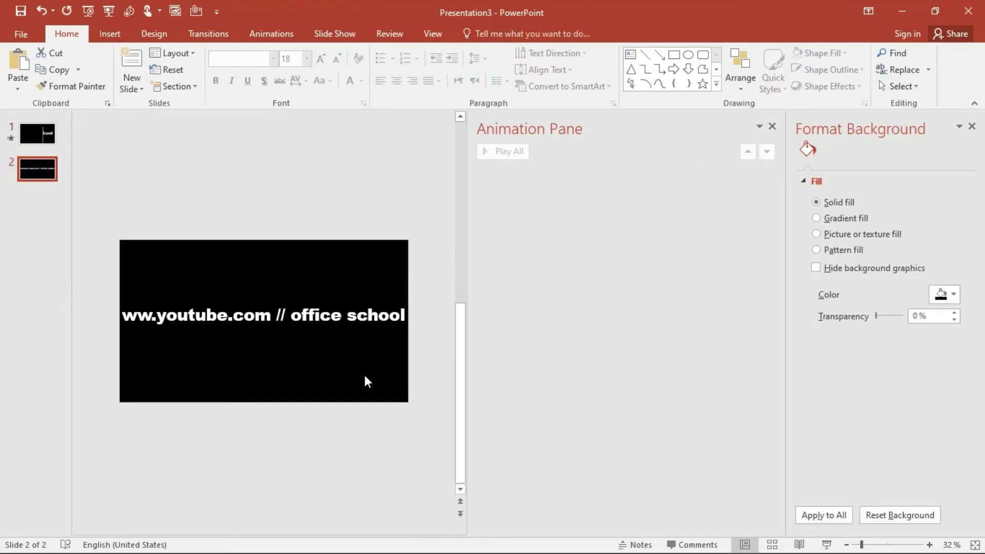
{"action": "key", "text": "ctrl+v"}
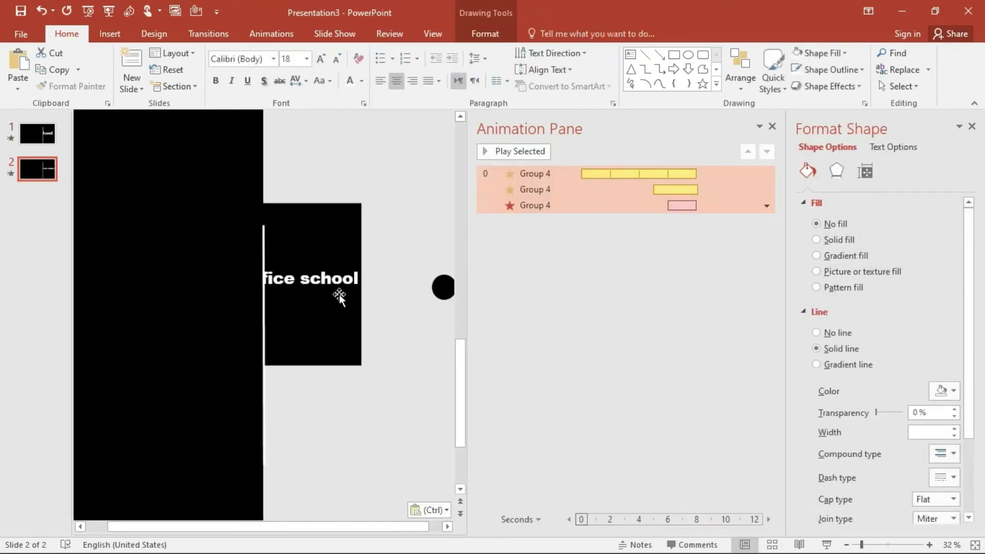
Step: Copy the 'Office school' text box from slide 1 and paste it onto slide 2 as TextBox 8
{"action": "left_click", "coordinate": [31, 133]}
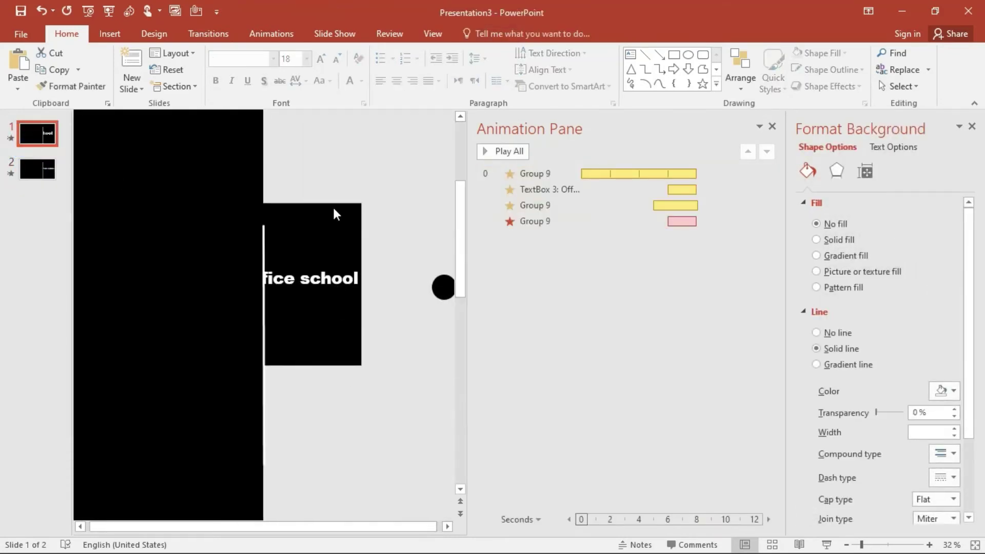
{"action": "left_click", "coordinate": [334, 279]}
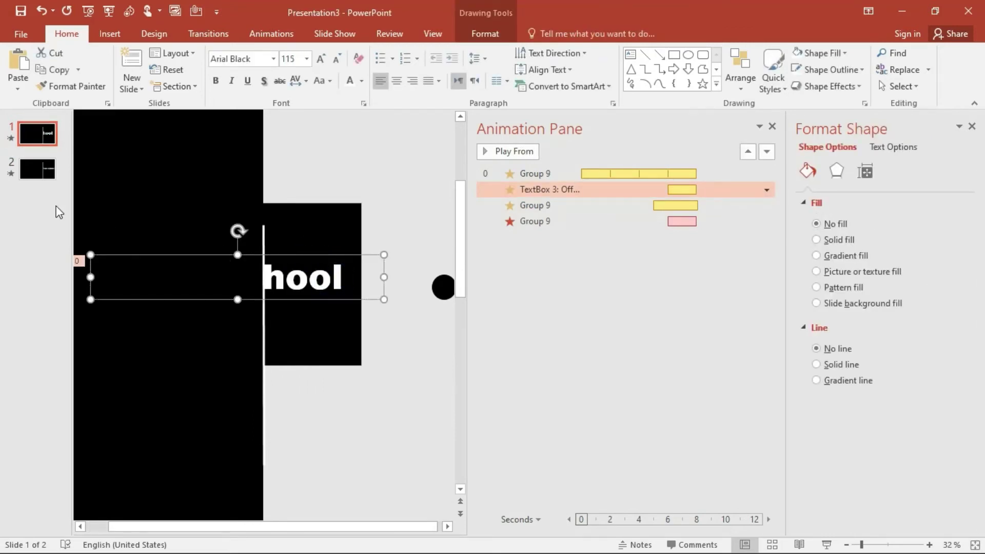
{"action": "left_click", "coordinate": [37, 169]}
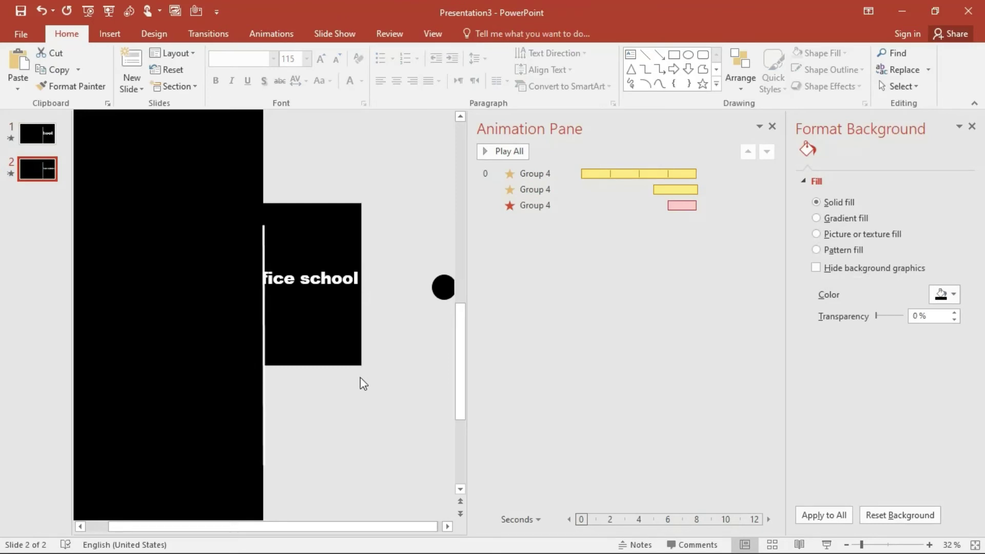
{"action": "key", "text": "Tab"}
{"action": "key", "text": "ctrl+v"}
Step: Move the Office school text up and replace its words with the old credit line text
{"action": "left_click_drag", "start_coordinate": [316, 255], "coordinate": [317, 243]}
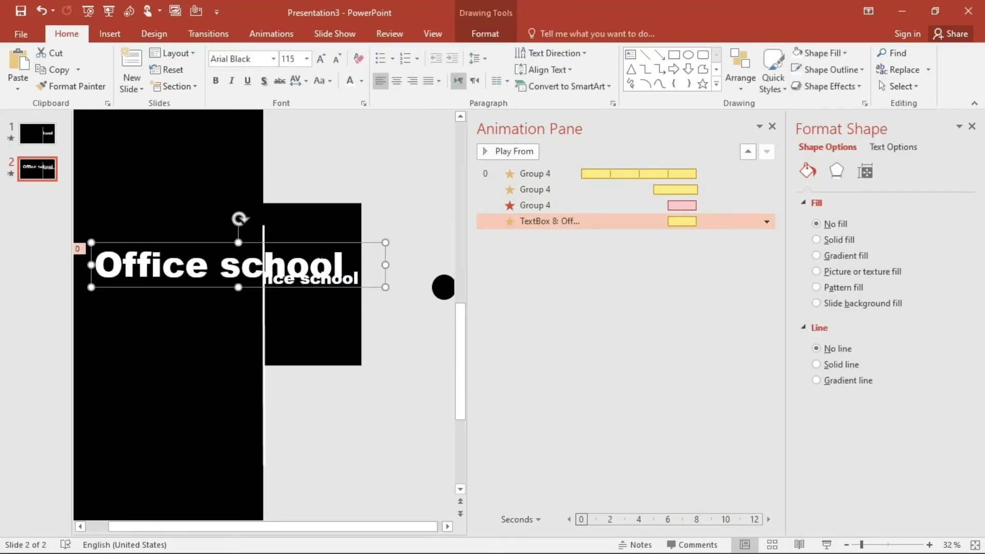
{"action": "left_click_drag", "start_coordinate": [322, 248], "coordinate": [322, 215]}
{"action": "left_click", "coordinate": [324, 269]}
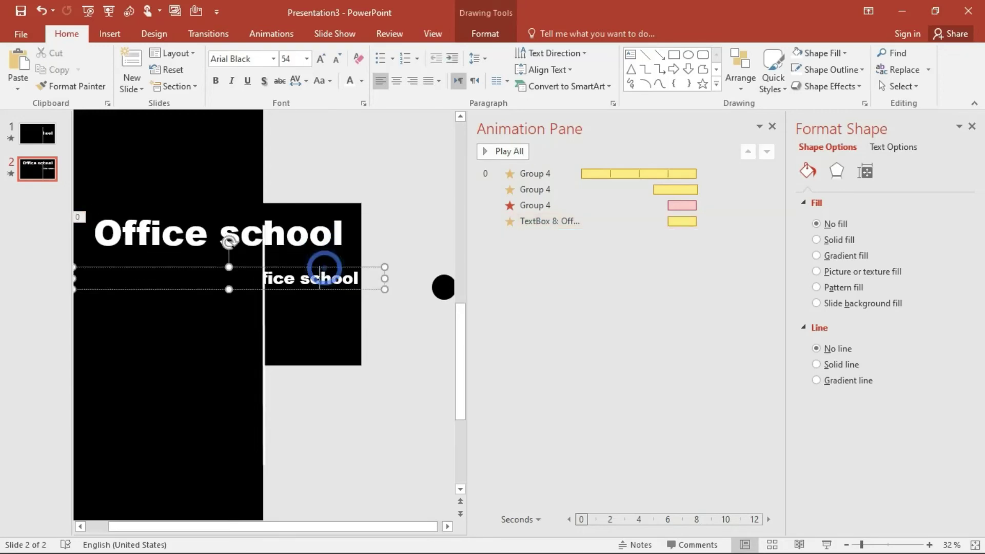
{"action": "left_click_drag", "start_coordinate": [357, 280], "coordinate": [36, 257]}
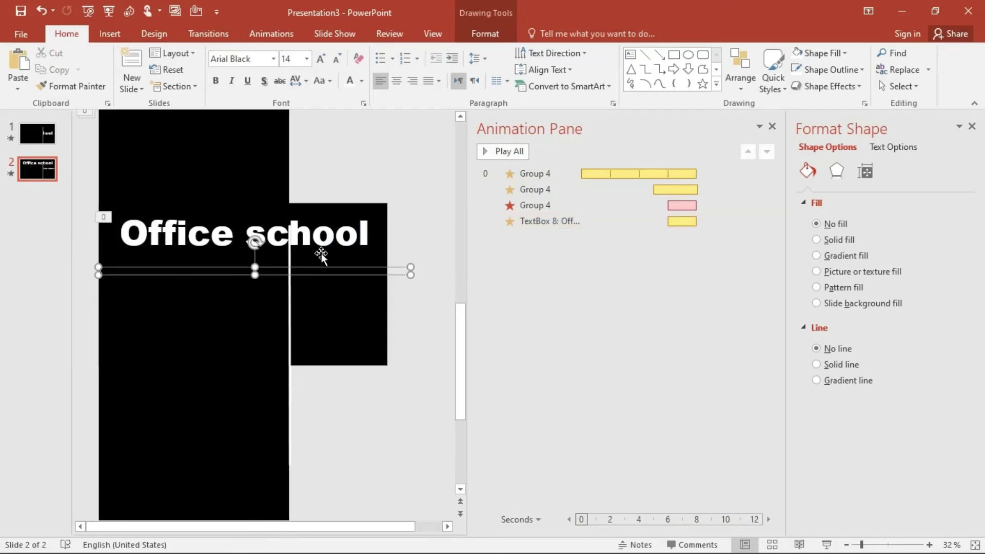
{"action": "left_click", "coordinate": [335, 235]}
{"action": "left_click_drag", "start_coordinate": [364, 239], "coordinate": [122, 235]}
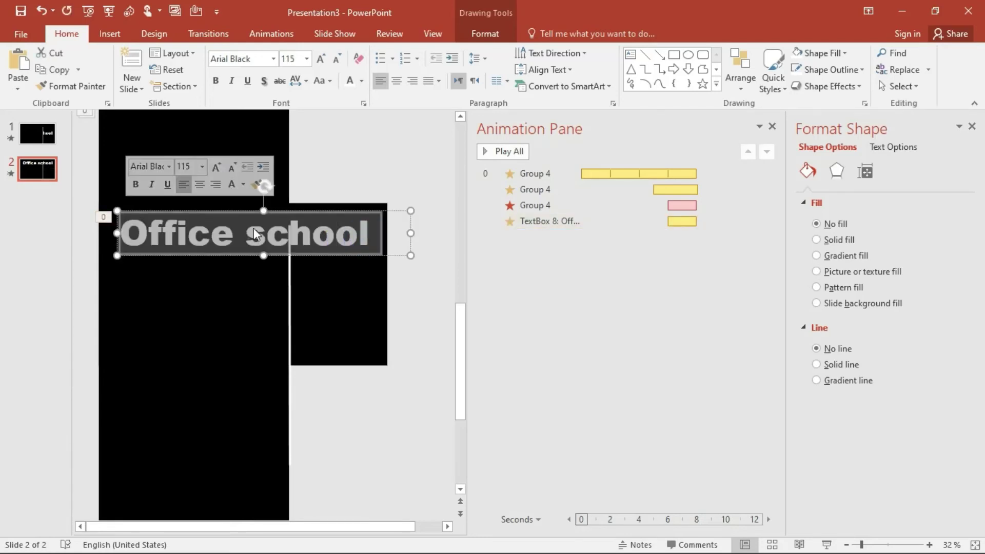
{"action": "key", "text": "Delete"}
{"action": "type", "text": "ww.youtube.com // office school"}
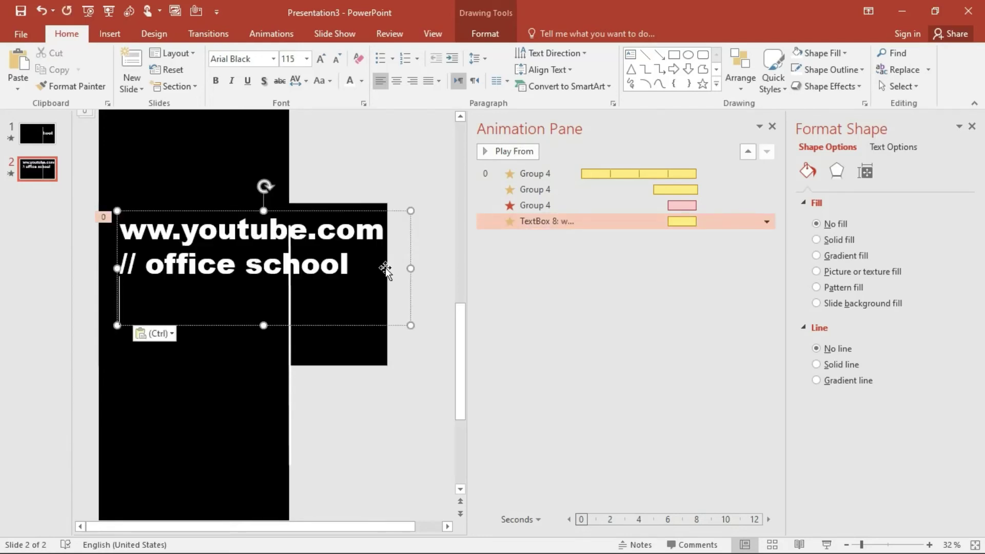
Step: Shrink the pasted credit line to 16 pt, widen it onto one line, and move it lower left
{"action": "left_click", "coordinate": [337, 60]}
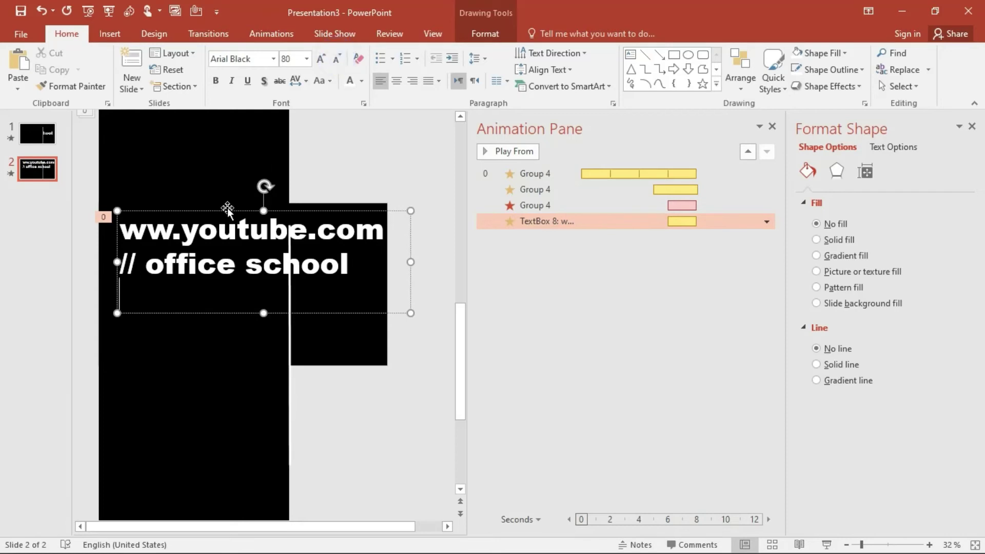
{"action": "left_click", "coordinate": [258, 121]}
{"action": "left_click", "coordinate": [245, 211]}
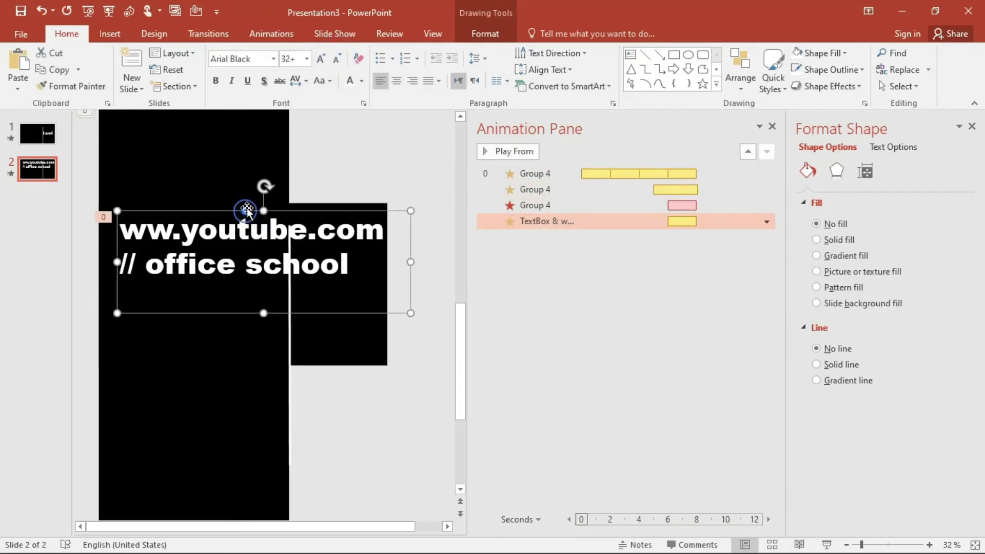
{"action": "left_click", "coordinate": [337, 59]}
{"action": "left_click", "coordinate": [337, 60]}
{"action": "left_click", "coordinate": [337, 59]}
{"action": "left_click", "coordinate": [337, 59]}
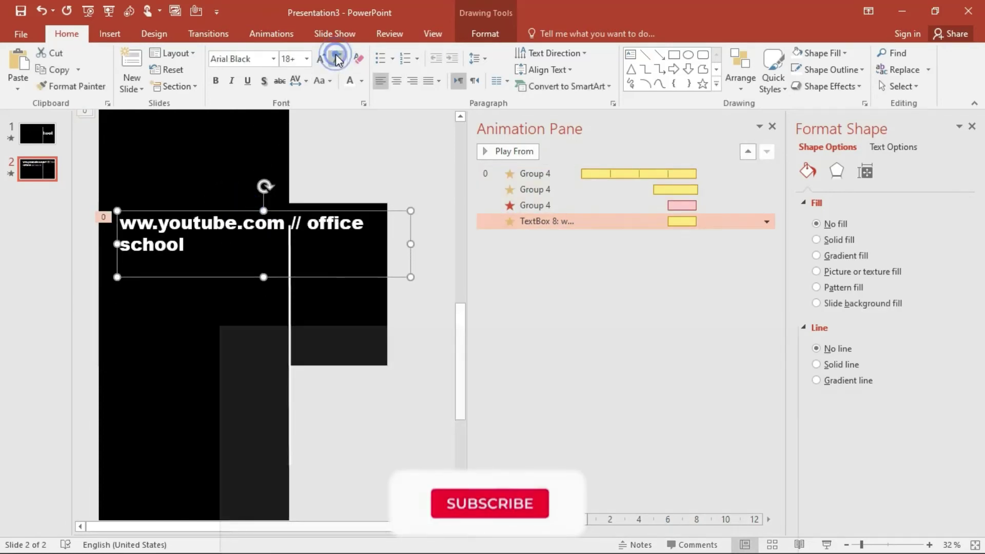
{"action": "left_click_drag", "start_coordinate": [422, 243], "coordinate": [440, 243]}
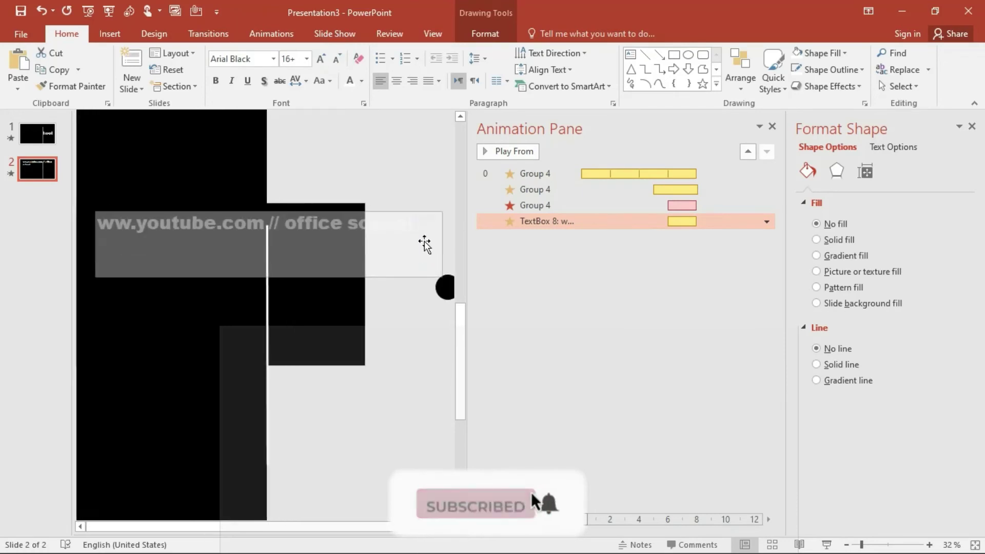
{"action": "left_click_drag", "start_coordinate": [374, 257], "coordinate": [304, 303]}
Step: Send the credit line box behind the black mask and shift it slightly right
{"action": "left_click", "coordinate": [510, 38]}
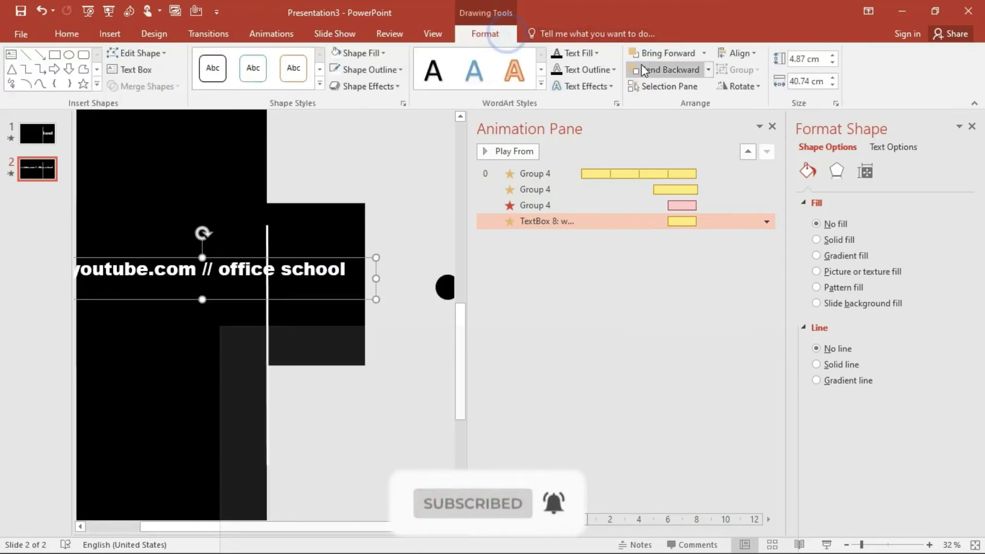
{"action": "left_click", "coordinate": [642, 72]}
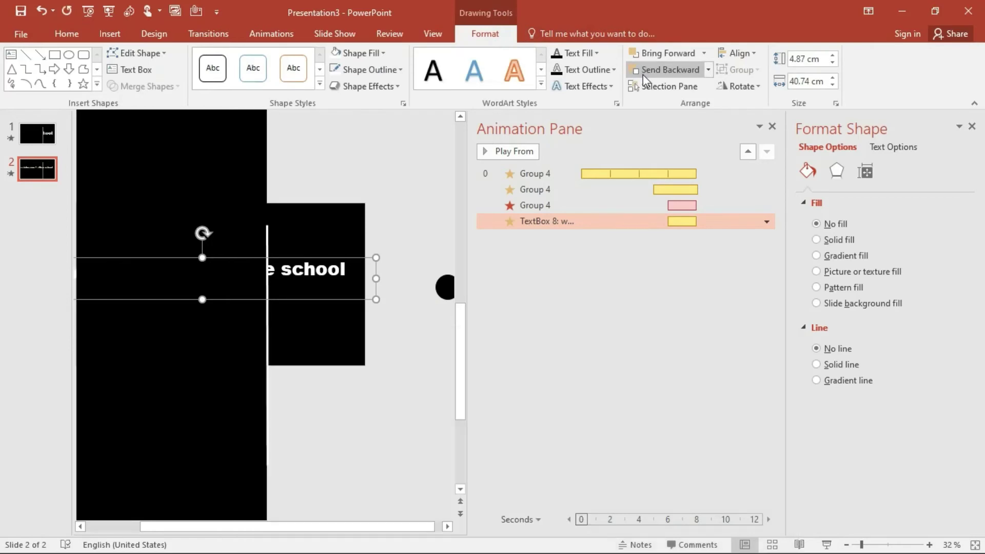
{"action": "left_click", "coordinate": [205, 368]}
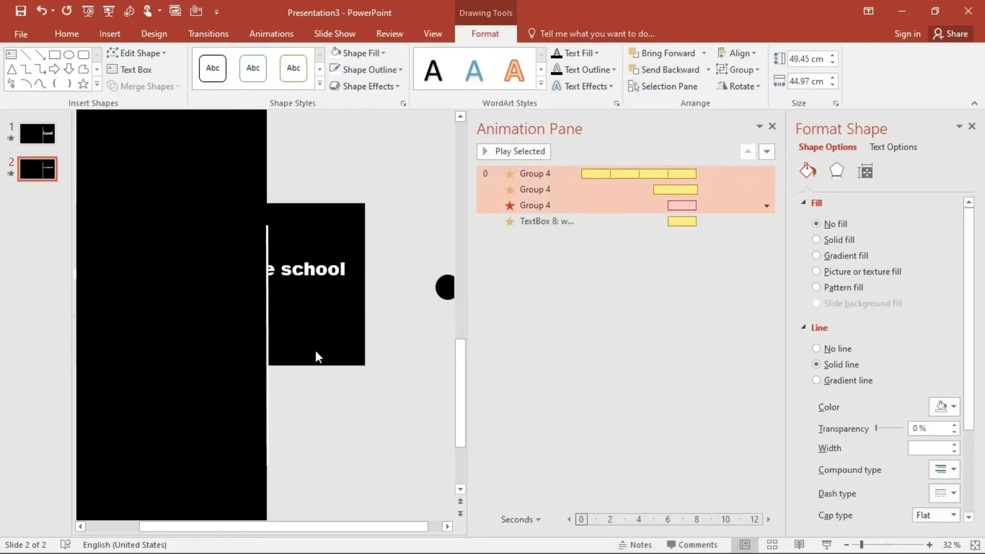
{"action": "left_click", "coordinate": [329, 272]}
{"action": "left_click", "coordinate": [329, 264]}
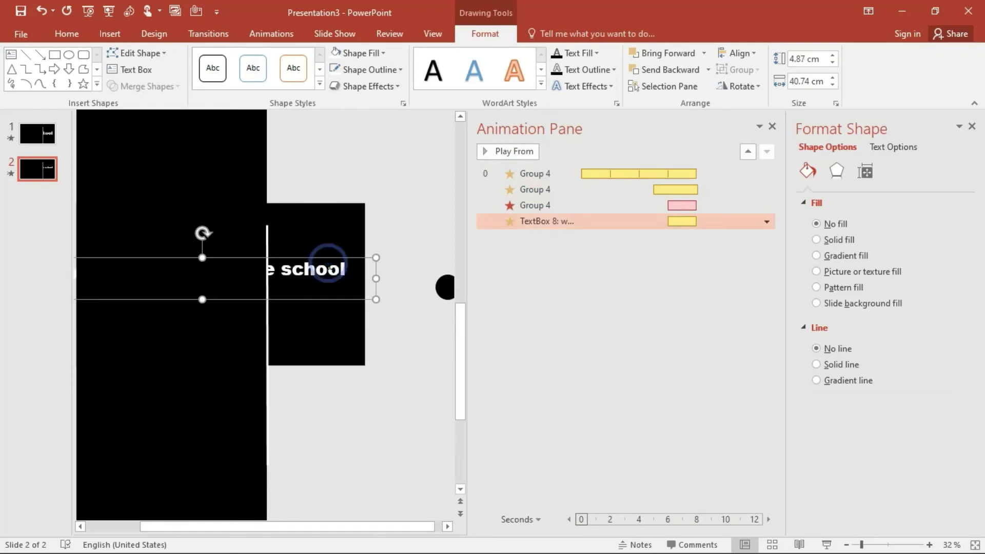
{"action": "left_click_drag", "start_coordinate": [330, 298], "coordinate": [346, 307]}
Step: Preview slide 1's animations through the full 'Office school' reveal, then reopen slide 2
{"action": "left_click", "coordinate": [50, 142]}
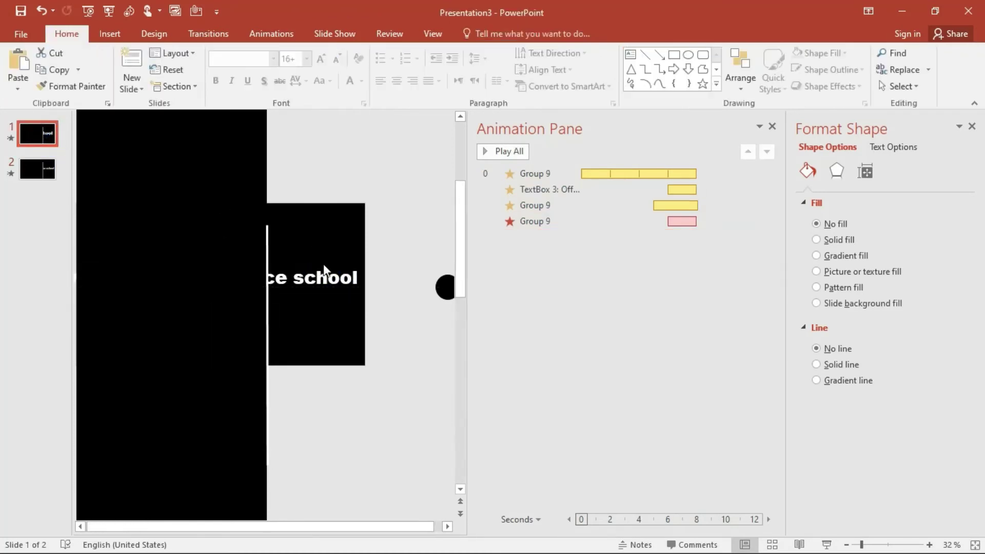
{"action": "left_click", "coordinate": [608, 190]}
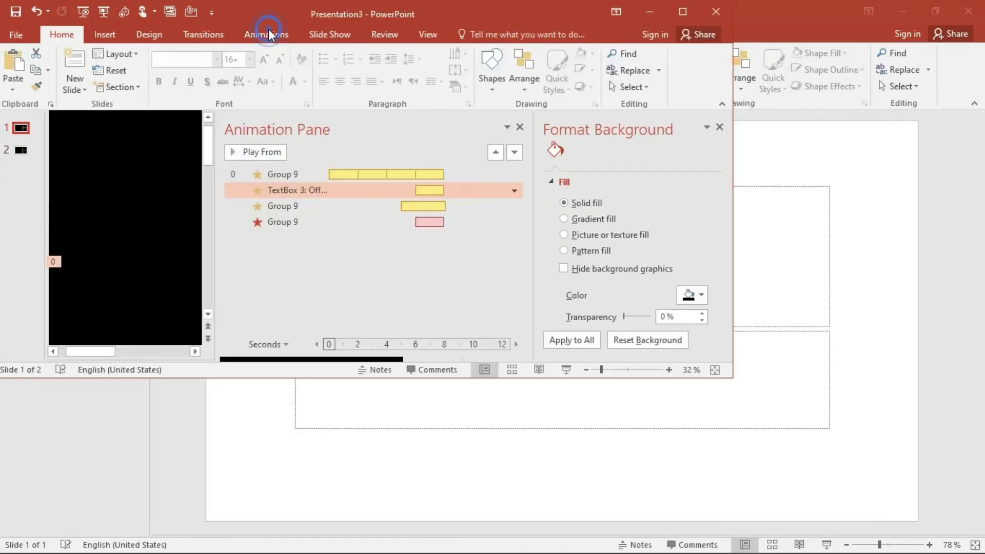
{"action": "left_click", "coordinate": [268, 32]}
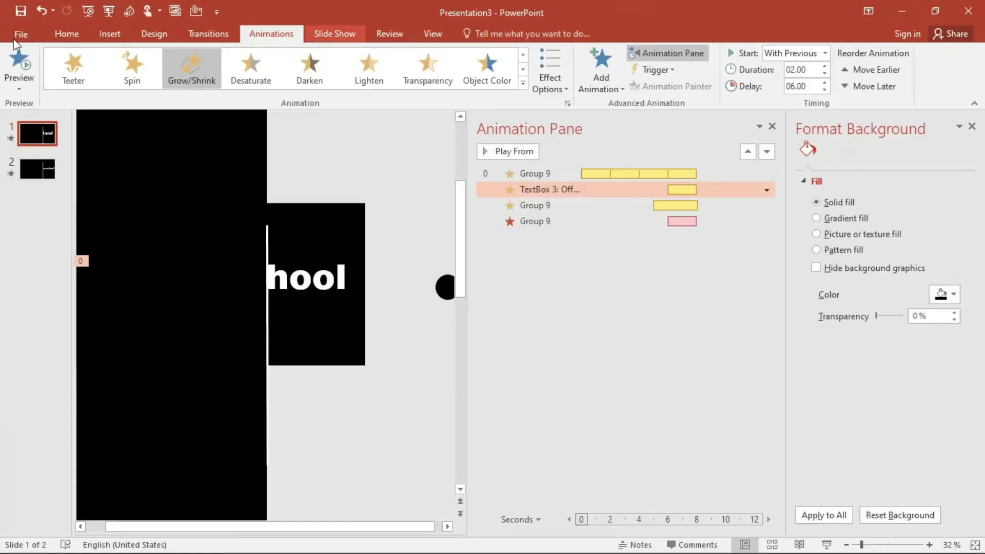
{"action": "left_click", "coordinate": [19, 64]}
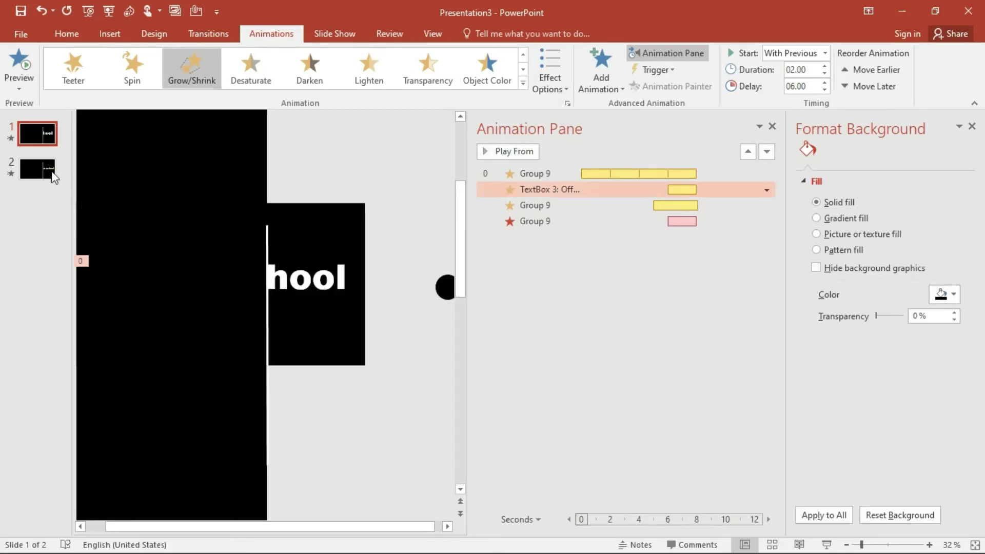
{"action": "left_click", "coordinate": [42, 175]}
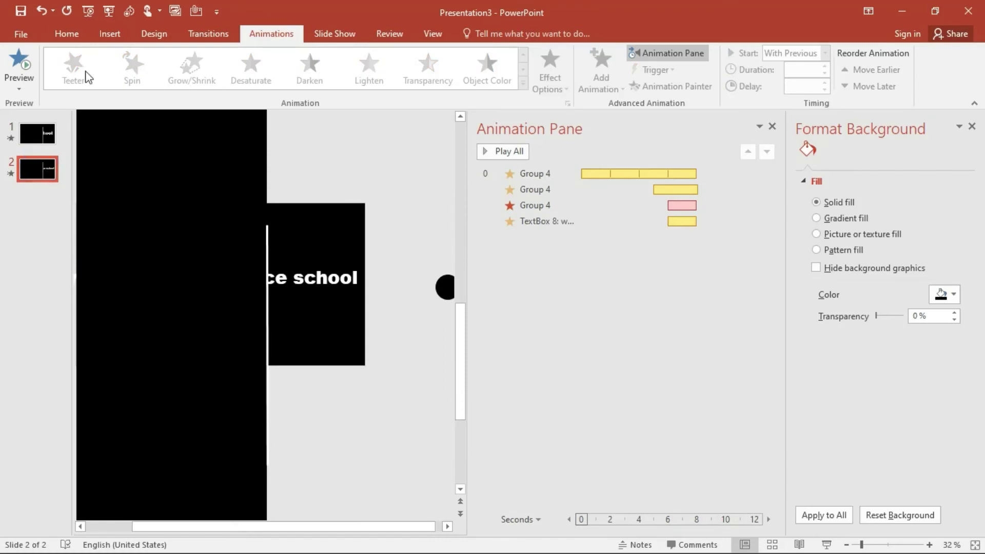
{"action": "left_click", "coordinate": [26, 69]}
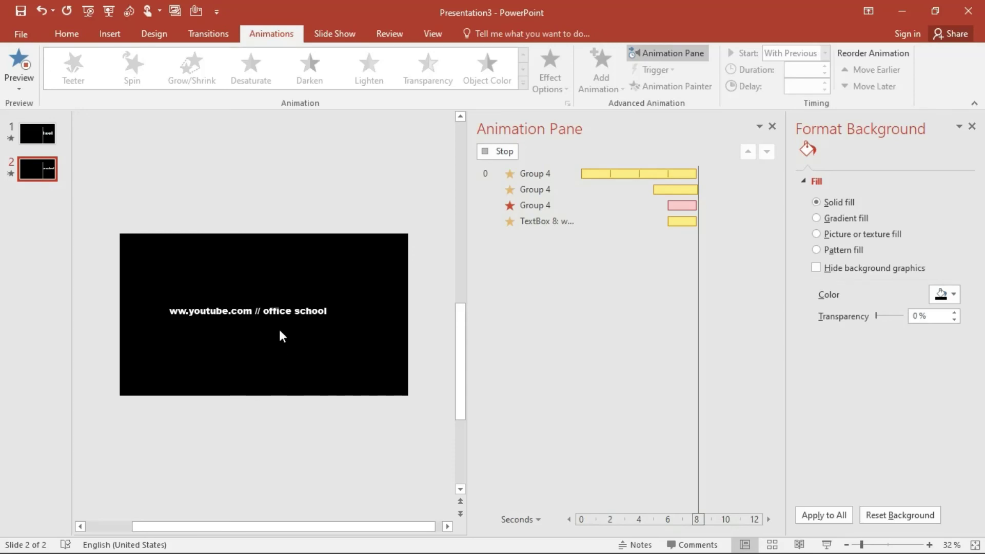
{"action": "left_click_drag", "start_coordinate": [547, 221], "coordinate": [533, 269]}
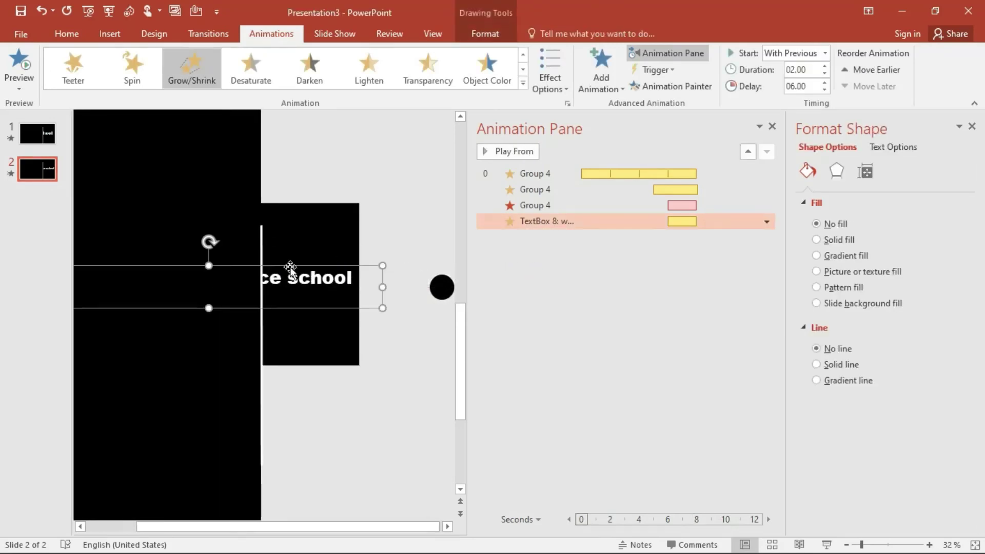
Step: Move the mask aside and add the missing 'w' to the credit line's URL
{"action": "left_click", "coordinate": [250, 218]}
{"action": "mouse_move", "coordinate": [263, 211]}
{"action": "left_mouse_down"}
{"action": "mouse_move", "coordinate": [141, 227]}
{"action": "mouse_move", "coordinate": [418, 251]}
{"action": "left_mouse_up"}
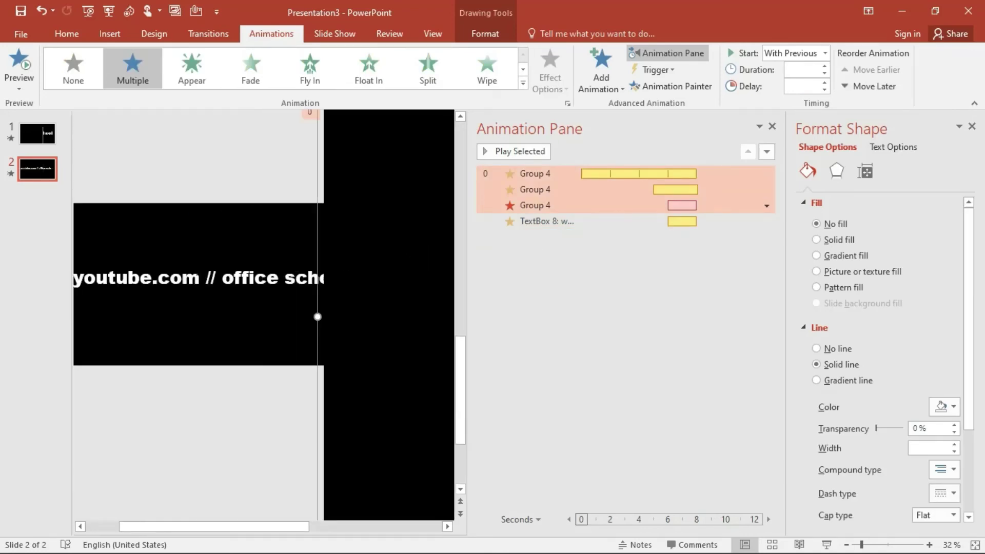
{"action": "left_click", "coordinate": [184, 270]}
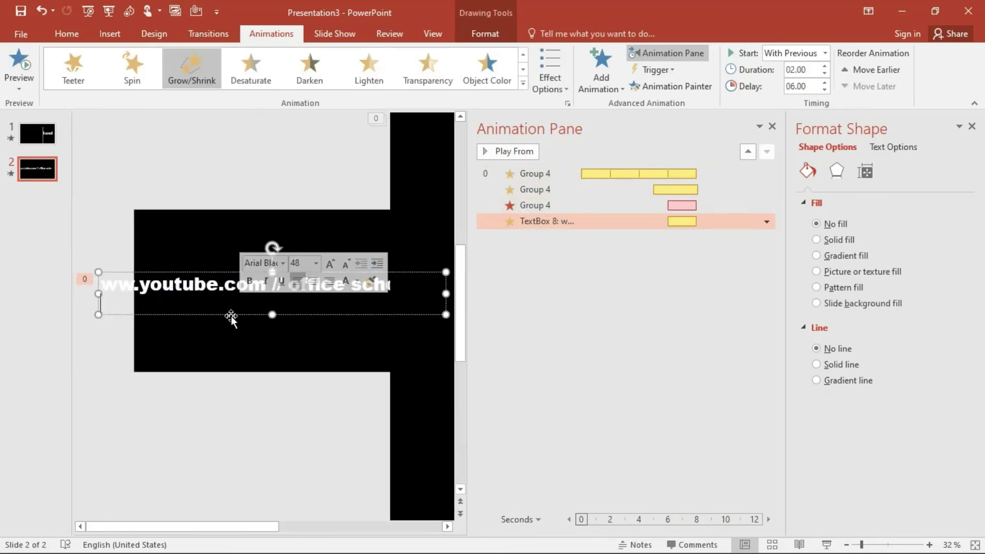
{"action": "left_click", "coordinate": [161, 285]}
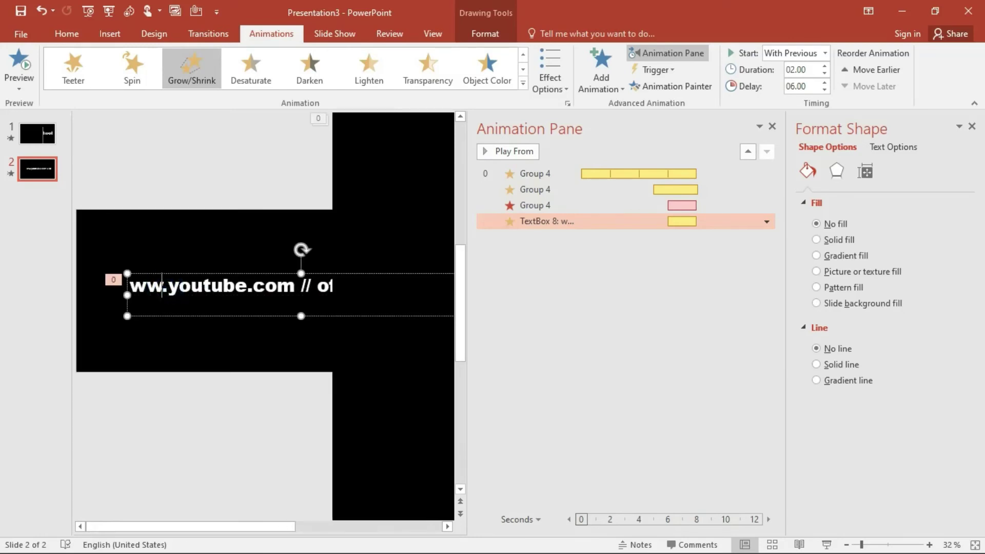
{"action": "type", "text": "w"}
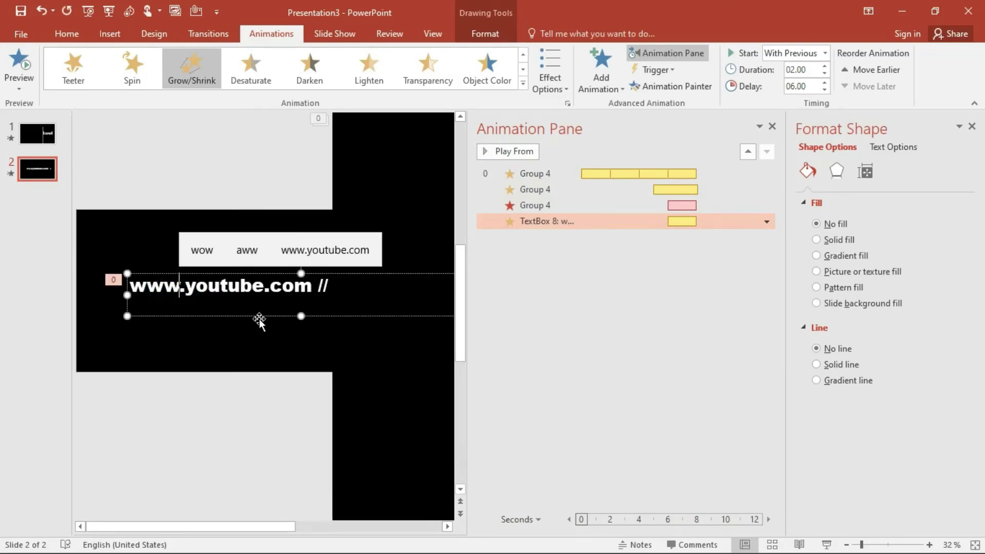
{"action": "left_click_drag", "start_coordinate": [242, 321], "coordinate": [206, 319]}
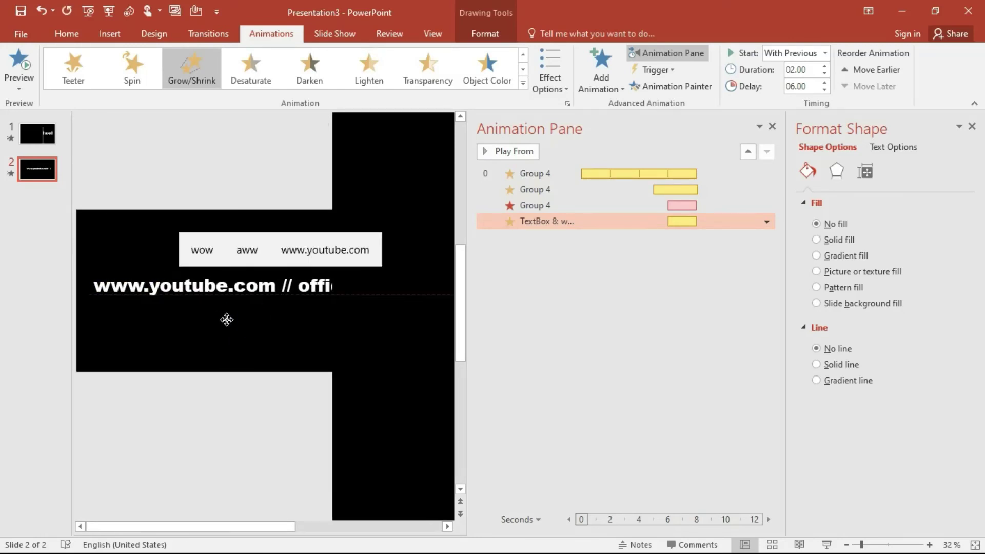
Step: Shrink the credit text to size 11 and line the black mask back up over it
{"action": "left_click", "coordinate": [70, 34]}
{"action": "left_click", "coordinate": [334, 60]}
{"action": "left_click", "coordinate": [333, 60]}
{"action": "left_click", "coordinate": [334, 60]}
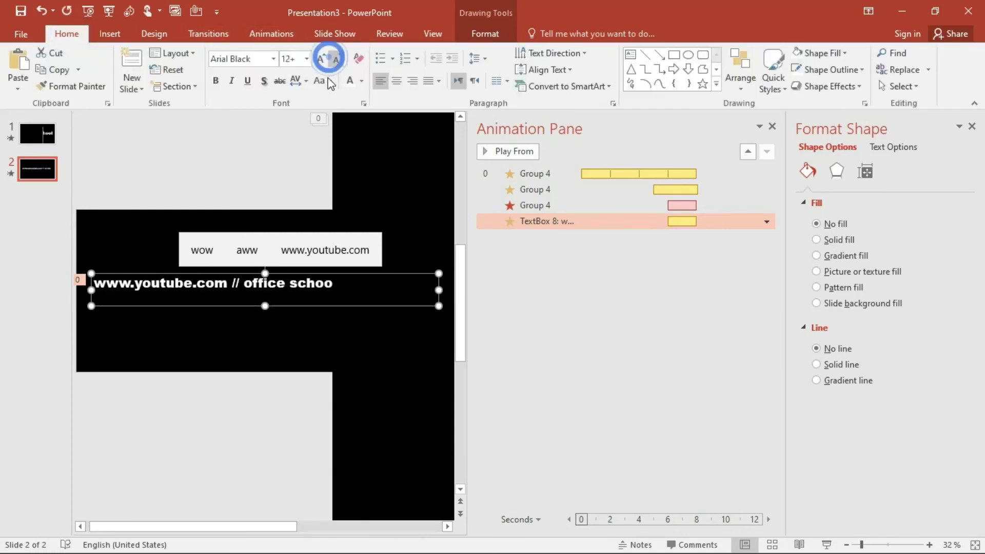
{"action": "left_click_drag", "start_coordinate": [308, 305], "coordinate": [314, 309]}
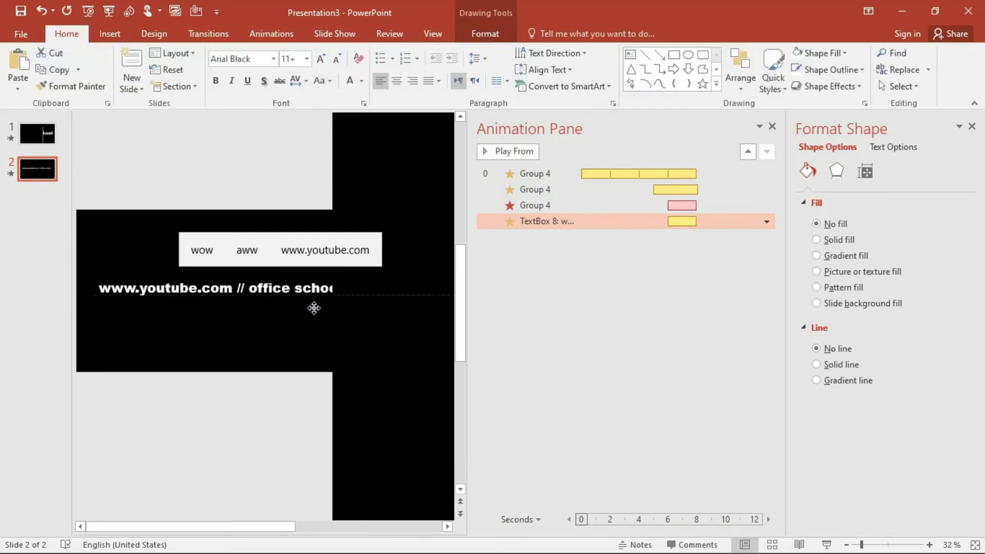
{"action": "left_click", "coordinate": [371, 345]}
{"action": "left_click_drag", "start_coordinate": [371, 345], "coordinate": [117, 320]}
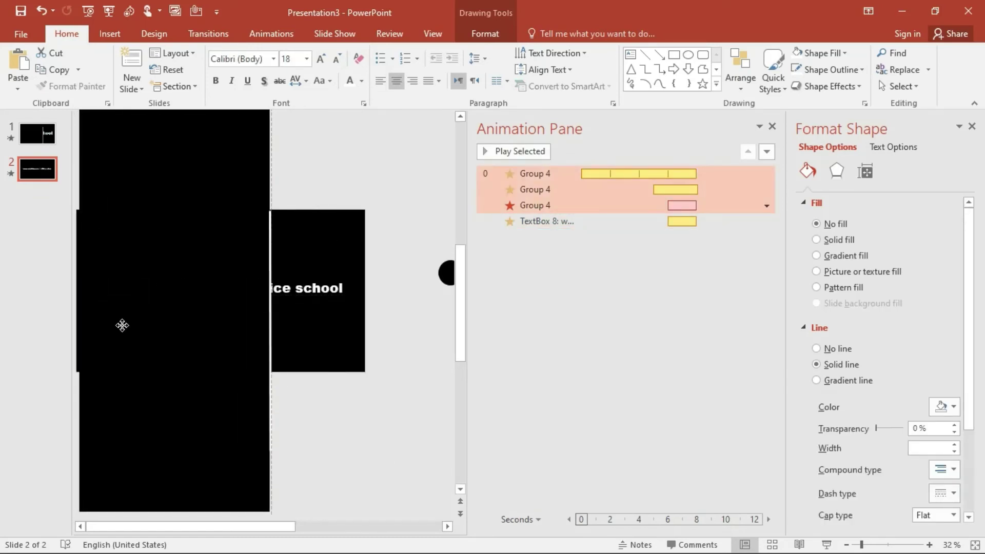
{"action": "left_click_drag", "start_coordinate": [117, 320], "coordinate": [121, 332]}
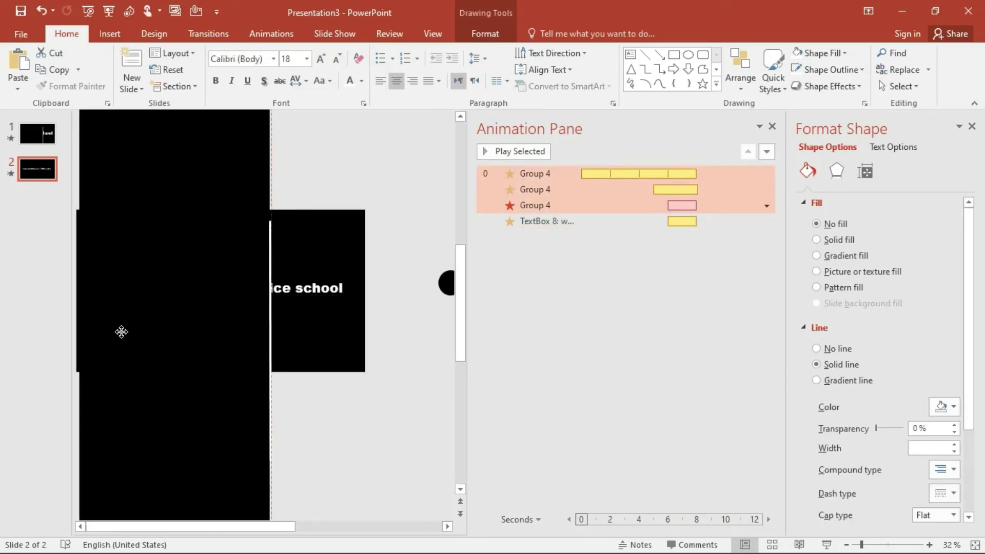
Step: Make slide 1 advance automatically after 00:08.00 instead of on mouse click, then test it in Slide Show
{"action": "left_click", "coordinate": [189, 36]}
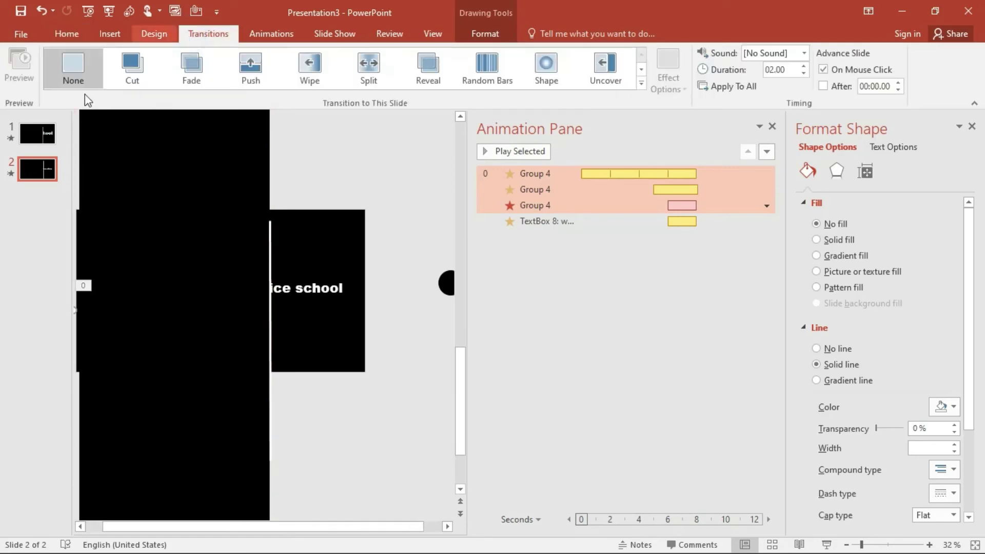
{"action": "left_click", "coordinate": [49, 133]}
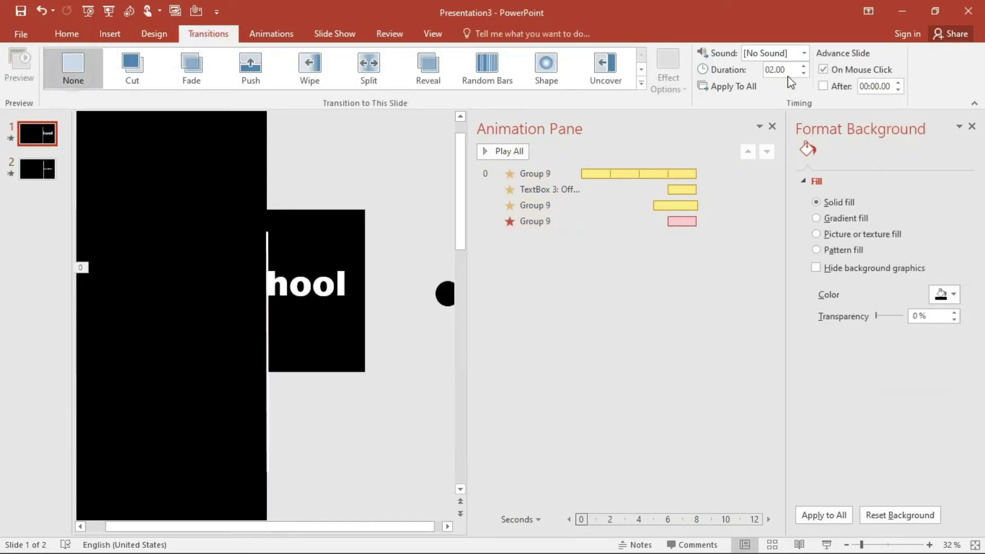
{"action": "left_click", "coordinate": [823, 70]}
{"action": "left_click", "coordinate": [822, 86]}
{"action": "left_click", "coordinate": [88, 11]}
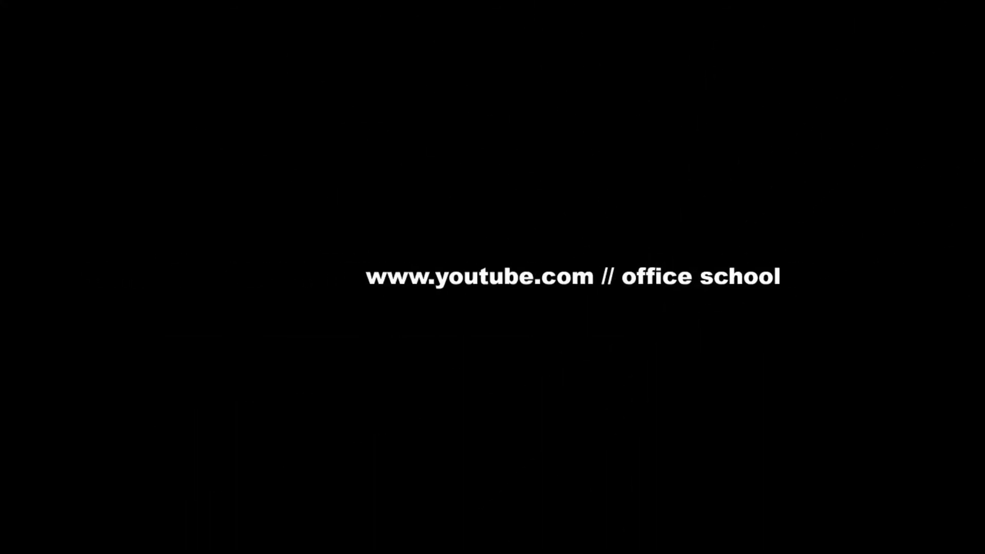
{"action": "left_click", "coordinate": [306, 208]}
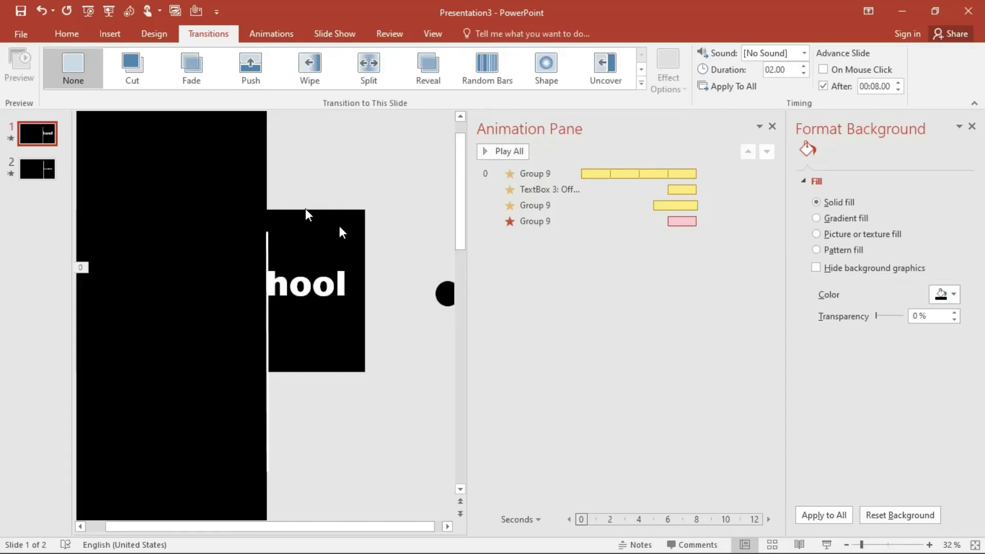
Step: Nudge the large black mask shape slightly, then deselect it
{"action": "left_click", "coordinate": [167, 263]}
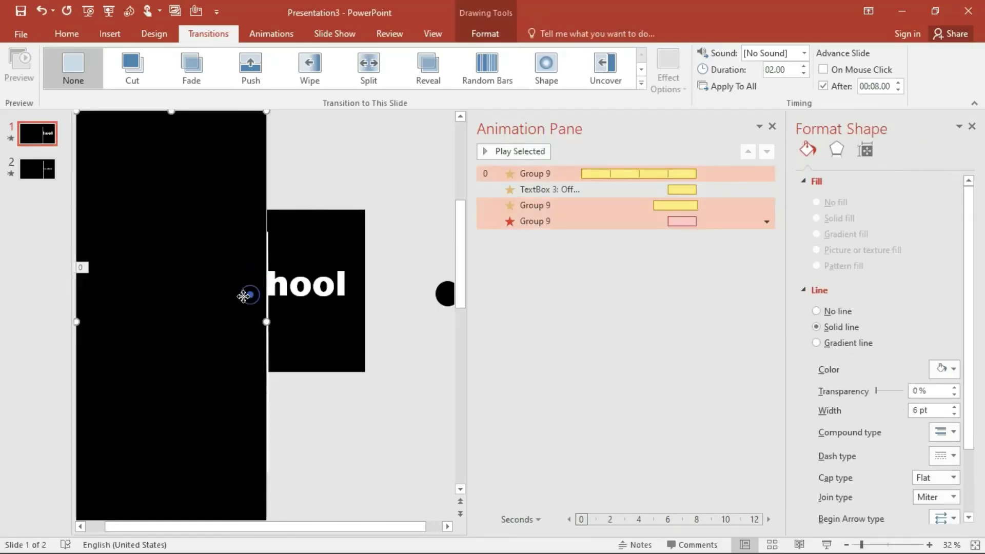
{"action": "left_click_drag", "start_coordinate": [246, 293], "coordinate": [250, 299]}
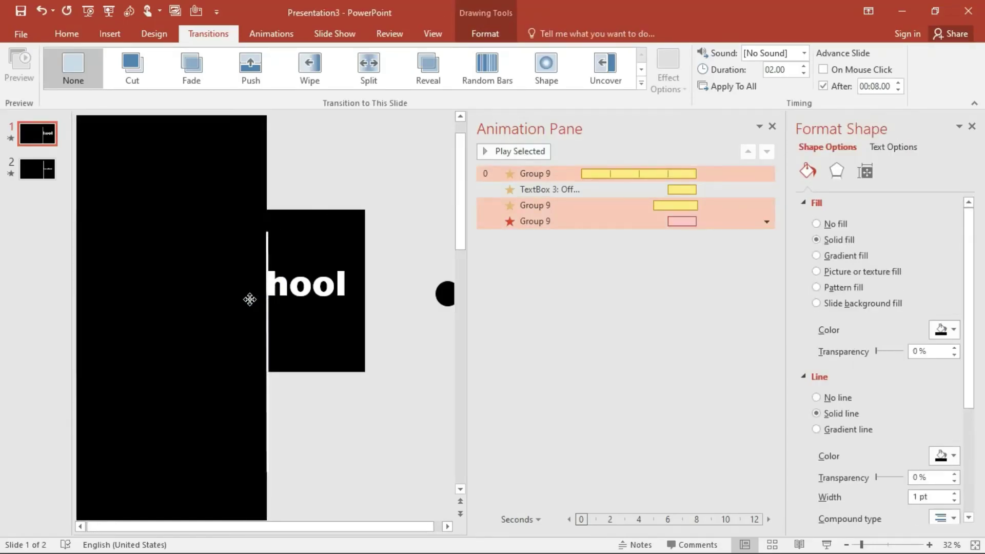
{"action": "left_click", "coordinate": [353, 407]}
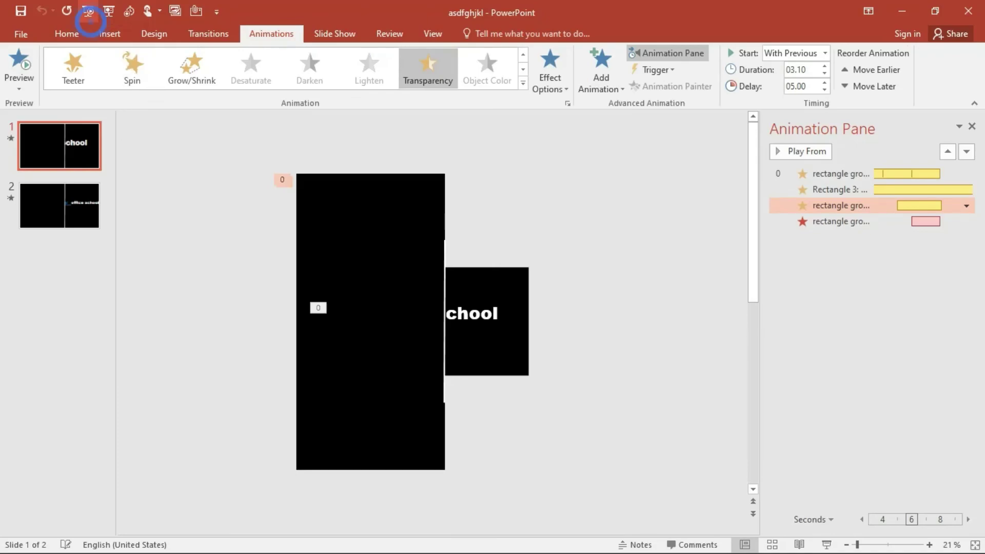
Step: Run the 'asdfghjkl' slide show from the first slide to watch the white line sweep across the text
{"action": "left_click", "coordinate": [88, 11]}
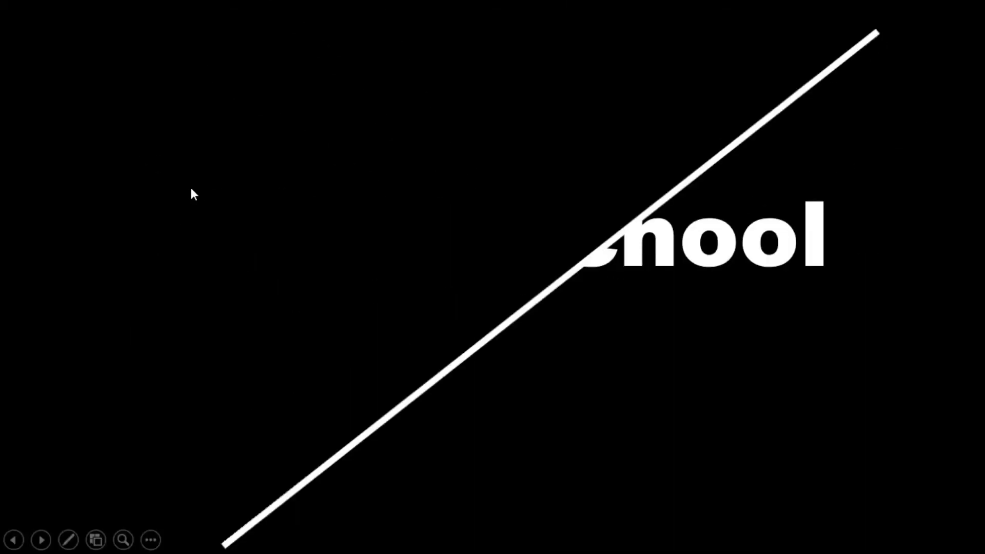